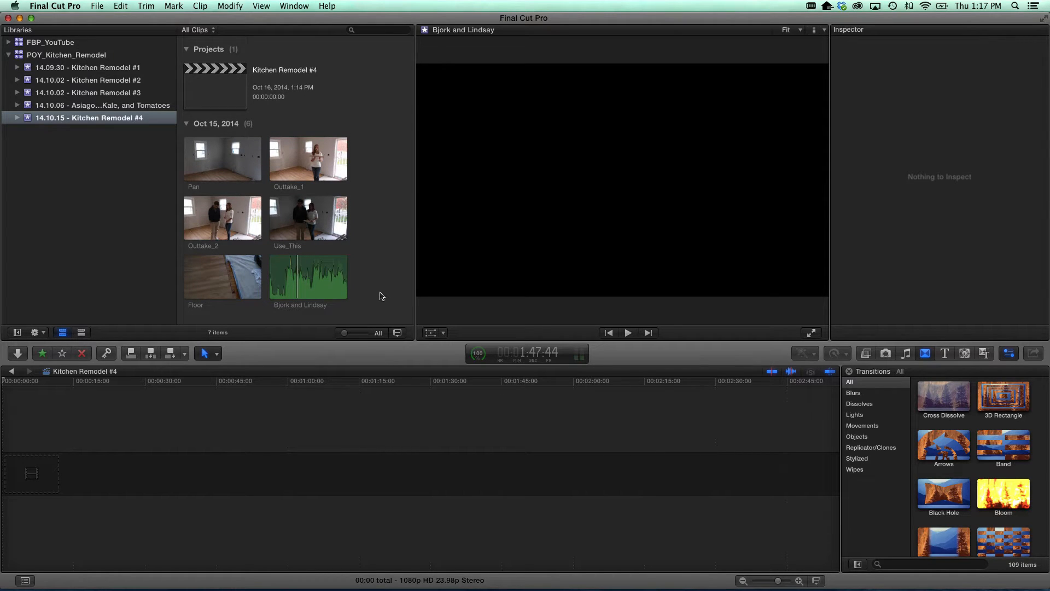
Step: Select the separately recorded audio clip together with the Use_This video clip and start synchronizing them
{"action": "left_click", "coordinate": [303, 285]}
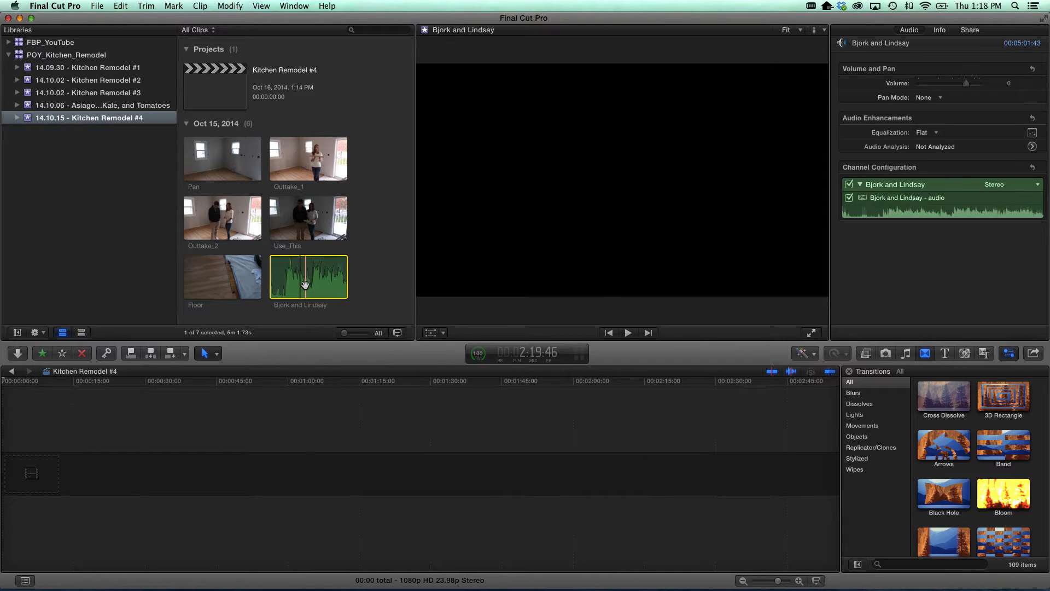
{"action": "key", "text": "space"}
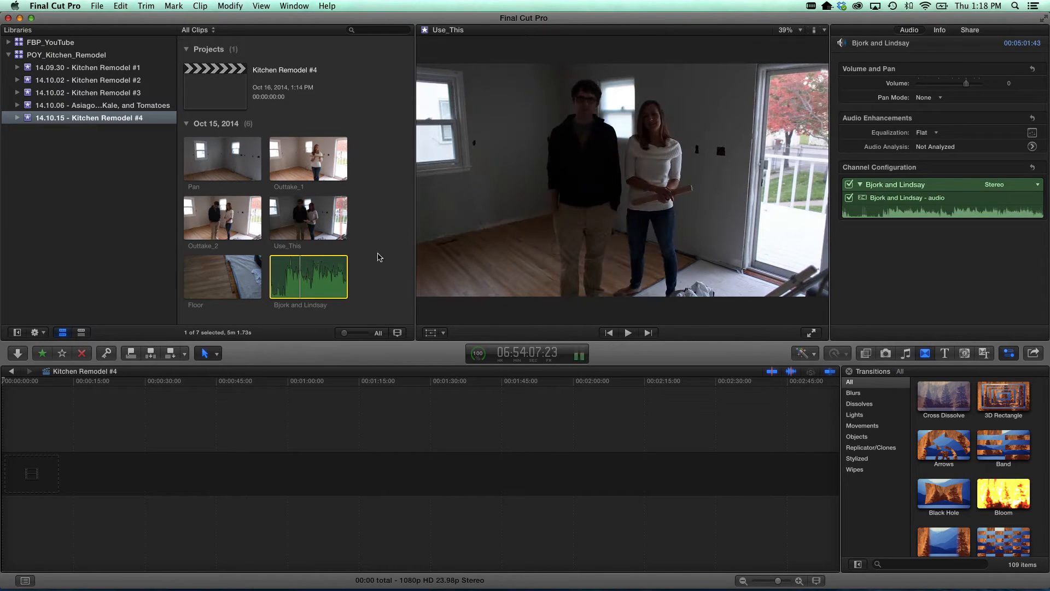
{"action": "key", "text": "space"}
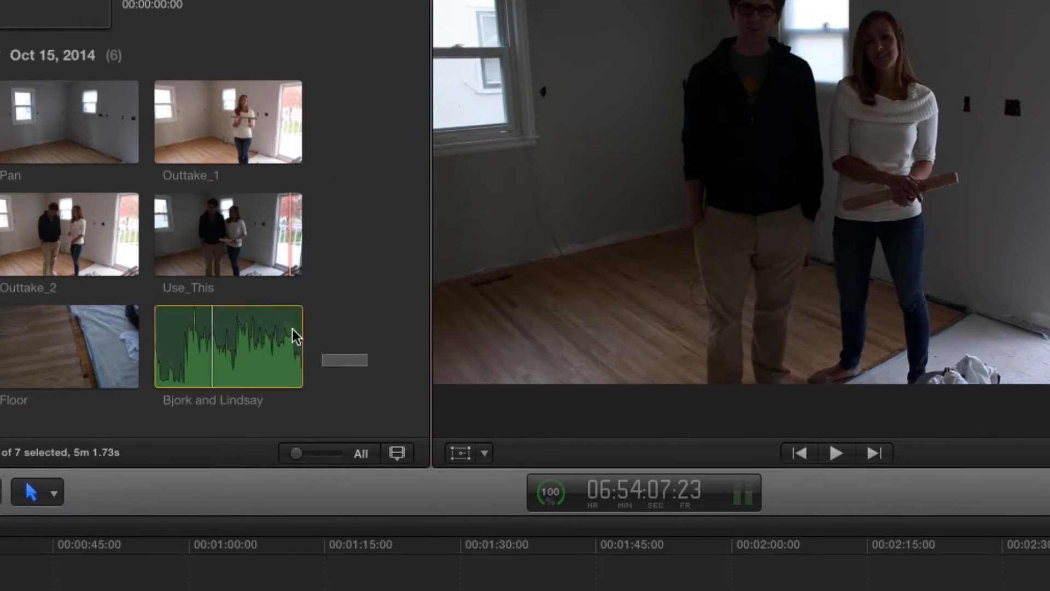
{"action": "left_click", "coordinate": [296, 217], "text": "super"}
{"action": "right_click", "coordinate": [296, 218]}
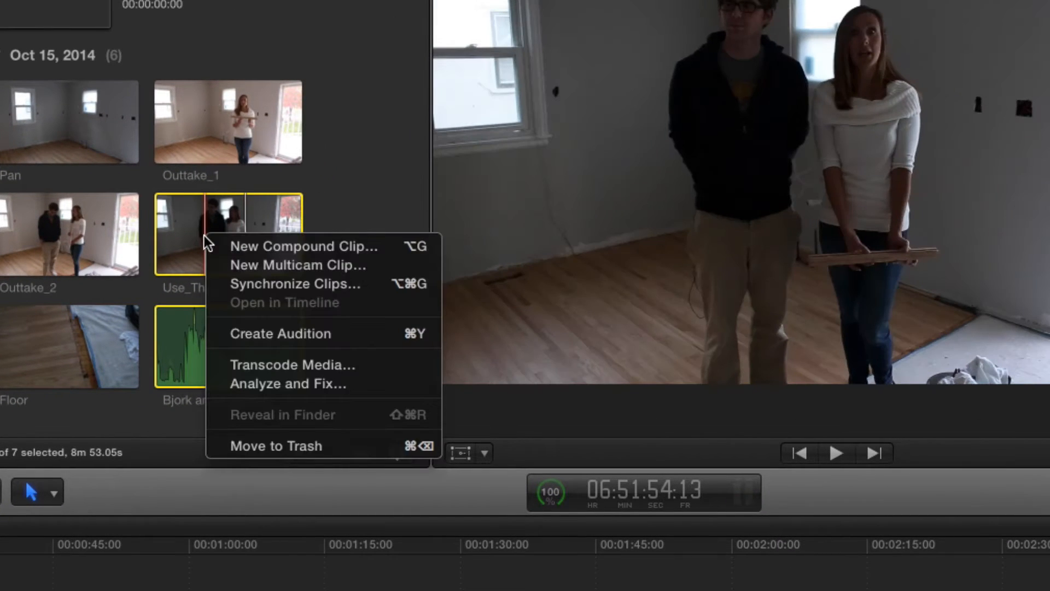
{"action": "left_click", "coordinate": [258, 284]}
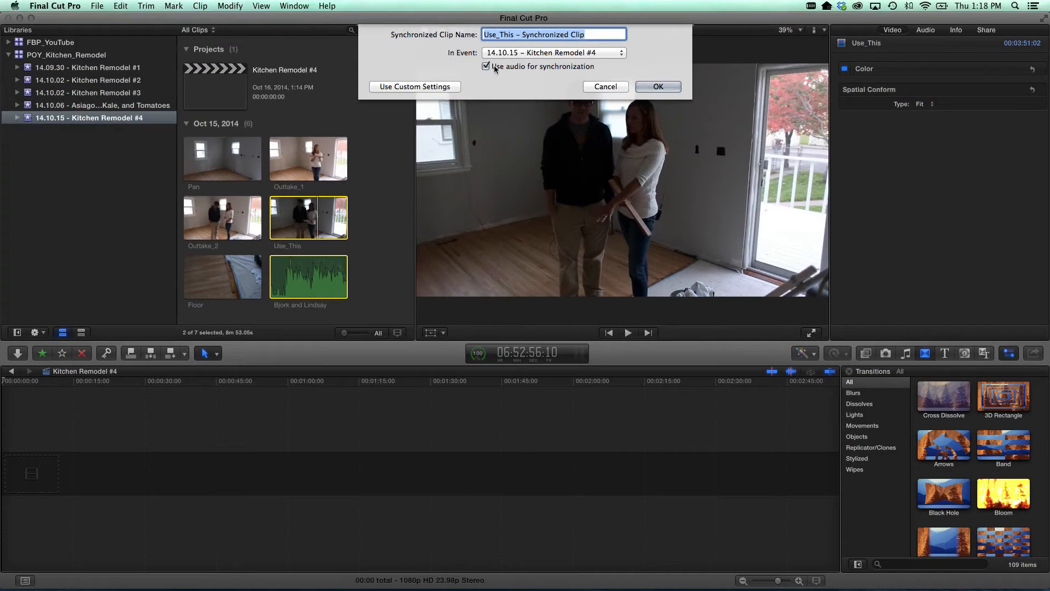
Step: Name the synchronized clip Final Take and Good Audio and create it with audio used for synchronization
{"action": "left_click", "coordinate": [515, 34]}
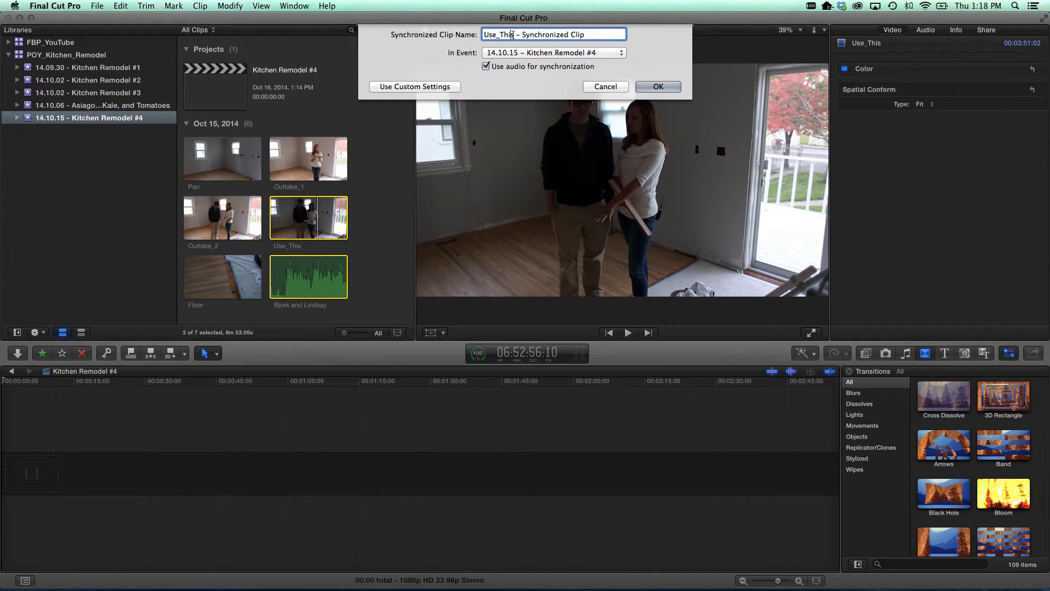
{"action": "left_click_drag", "start_coordinate": [515, 34], "coordinate": [484, 34]}
{"action": "type", "text": "Final Take and "}
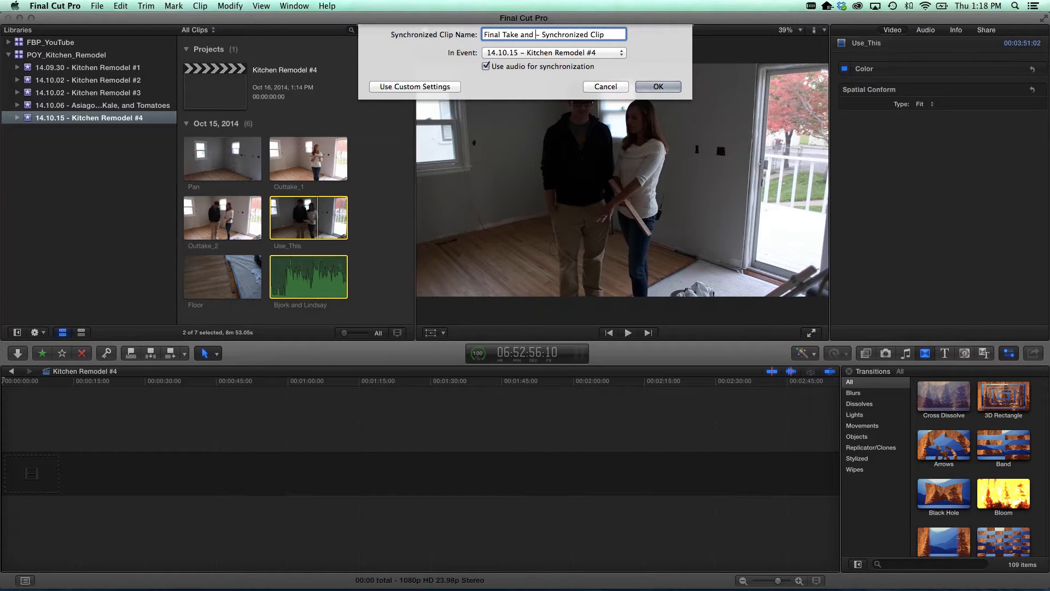
{"action": "type", "text": "Good Audio"}
{"action": "key", "text": "shift+super+Right"}
{"action": "key", "text": "BackSpace"}
{"action": "left_click", "coordinate": [657, 88]}
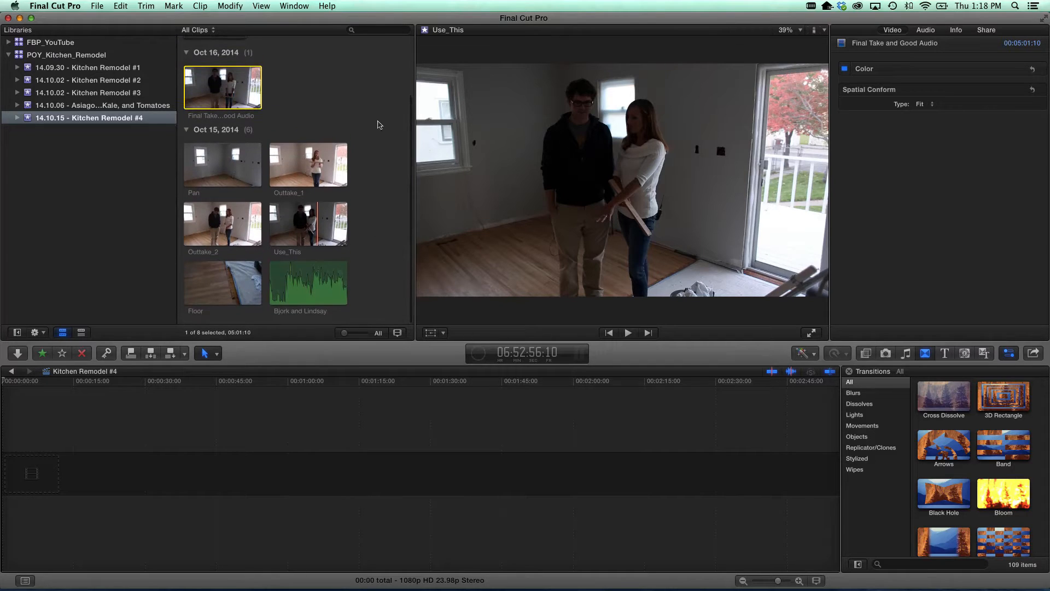
Step: Add the Final Take and Good Audio clip to the start of the Kitchen Remodel #4 timeline
{"action": "scroll", "coordinate": [371, 117], "scroll_direction": "up", "scroll_amount": 1}
{"action": "scroll", "coordinate": [370, 113], "scroll_direction": "up", "scroll_amount": 4}
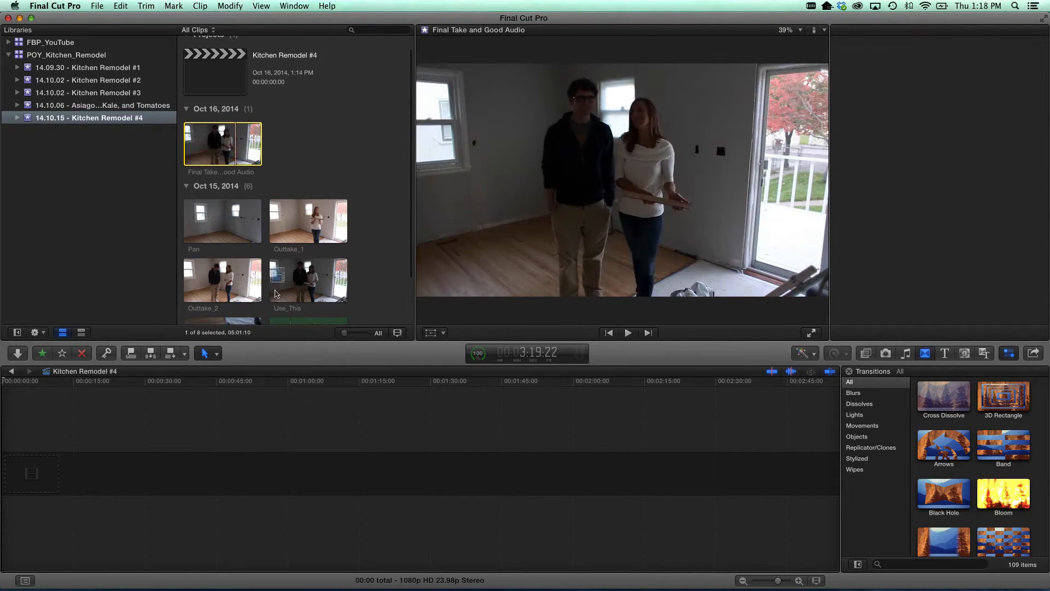
{"action": "left_click_drag", "start_coordinate": [217, 155], "coordinate": [38, 466]}
{"action": "key", "text": "super+4"}
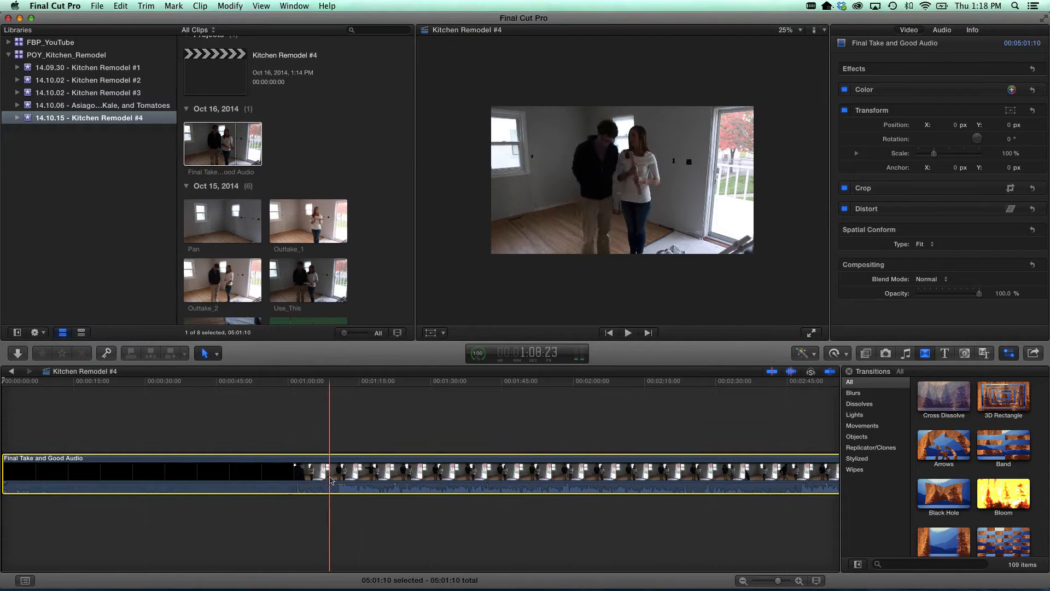
Step: Cut the synchronized clip at about 1:10:01 and delete the unusable section before the cut
{"action": "key", "text": "b"}
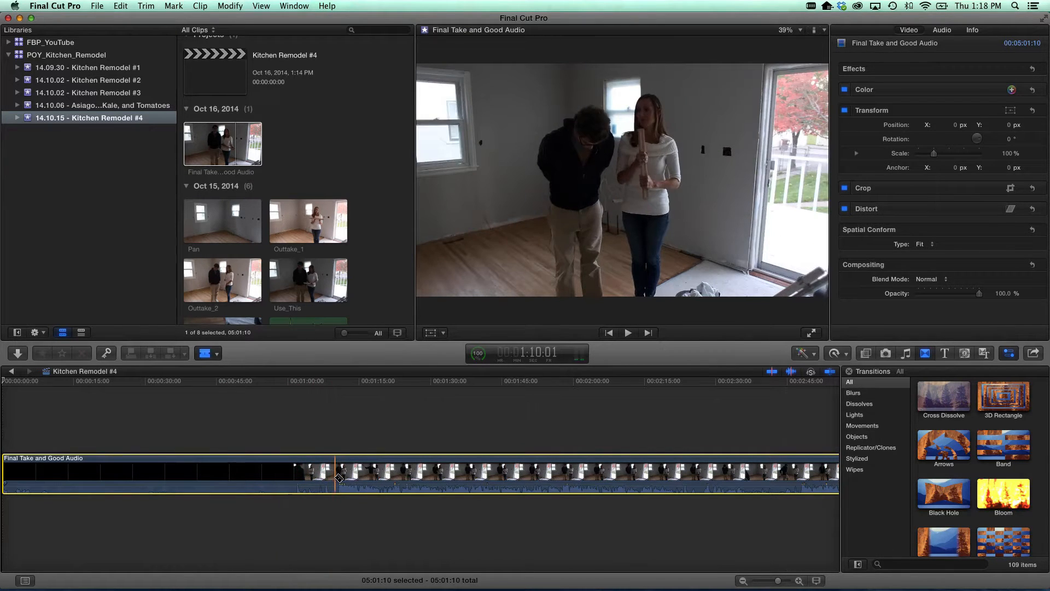
{"action": "left_click", "coordinate": [335, 481]}
{"action": "key", "text": "a"}
{"action": "left_click", "coordinate": [314, 473]}
{"action": "key", "text": "Delete"}
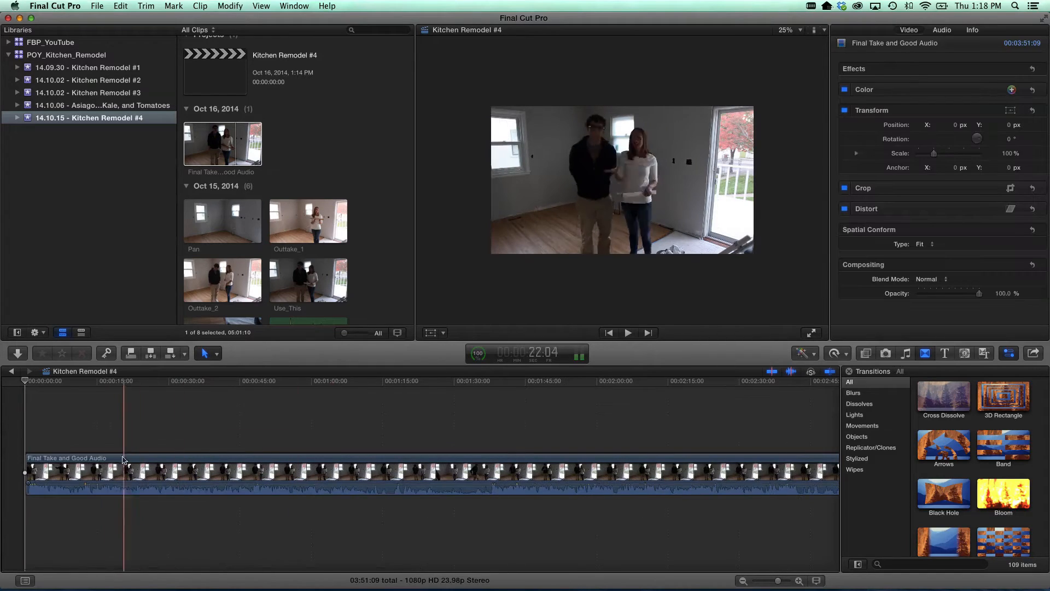
Step: Open the synchronized clip's contents in the timeline and lower the Use_This clip's camera audio to silence
{"action": "right_click", "coordinate": [102, 468]}
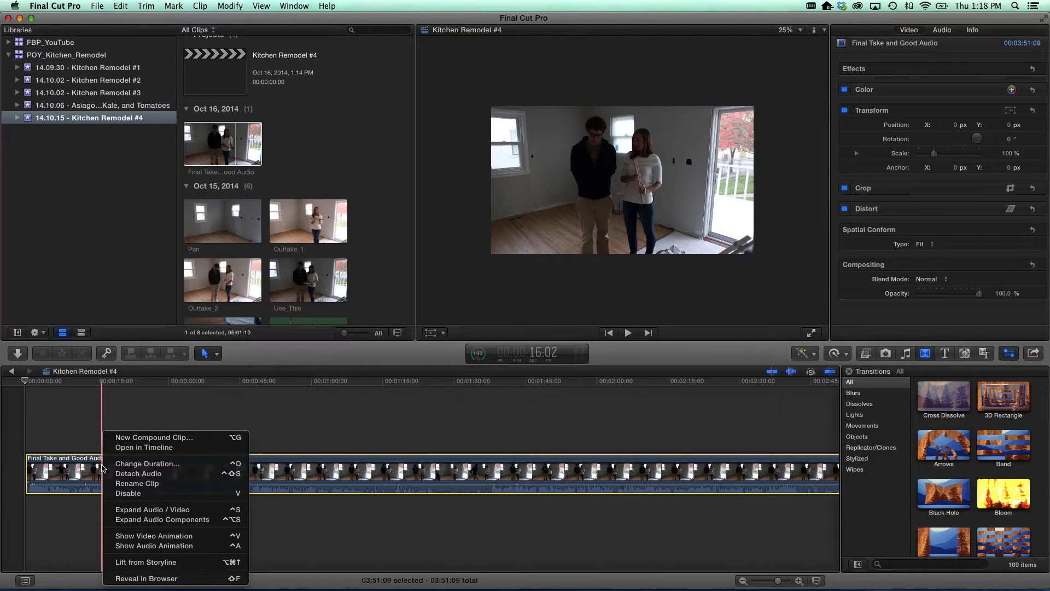
{"action": "left_click", "coordinate": [128, 449]}
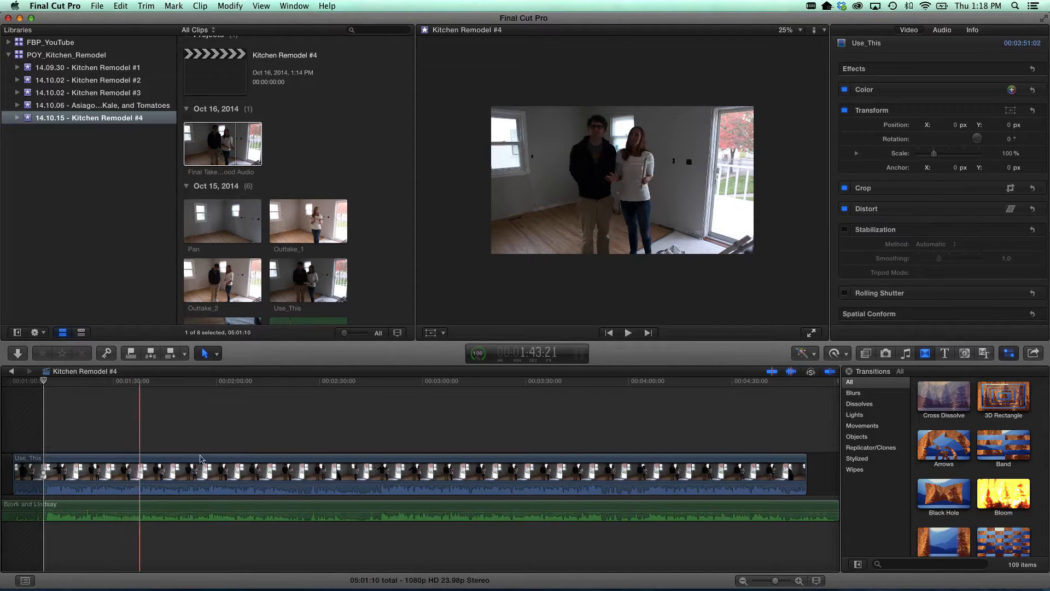
{"action": "left_click_drag", "start_coordinate": [775, 580], "coordinate": [783, 583]}
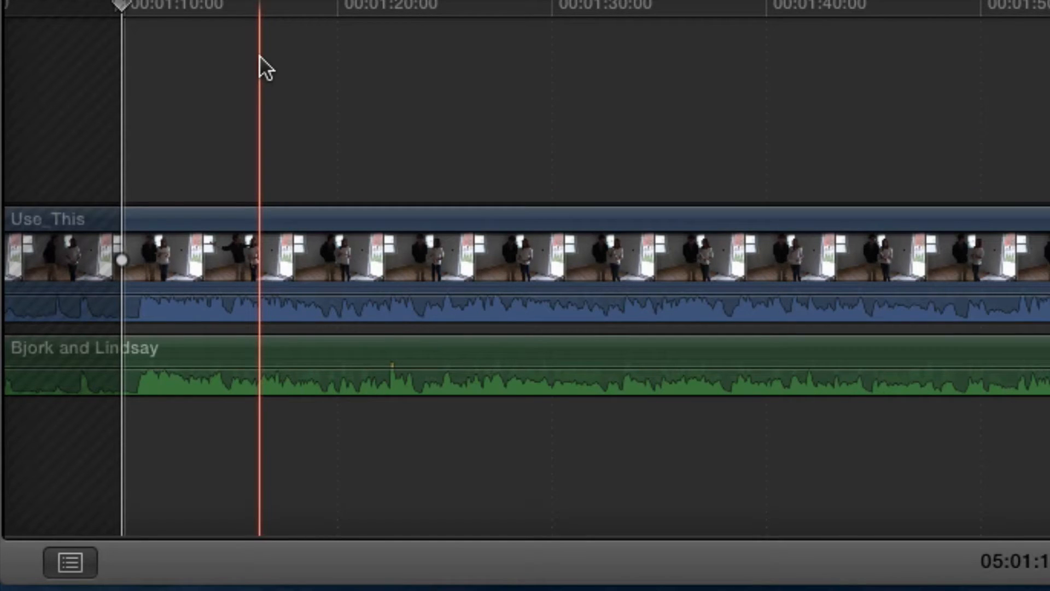
{"action": "mouse_move", "coordinate": [257, 297]}
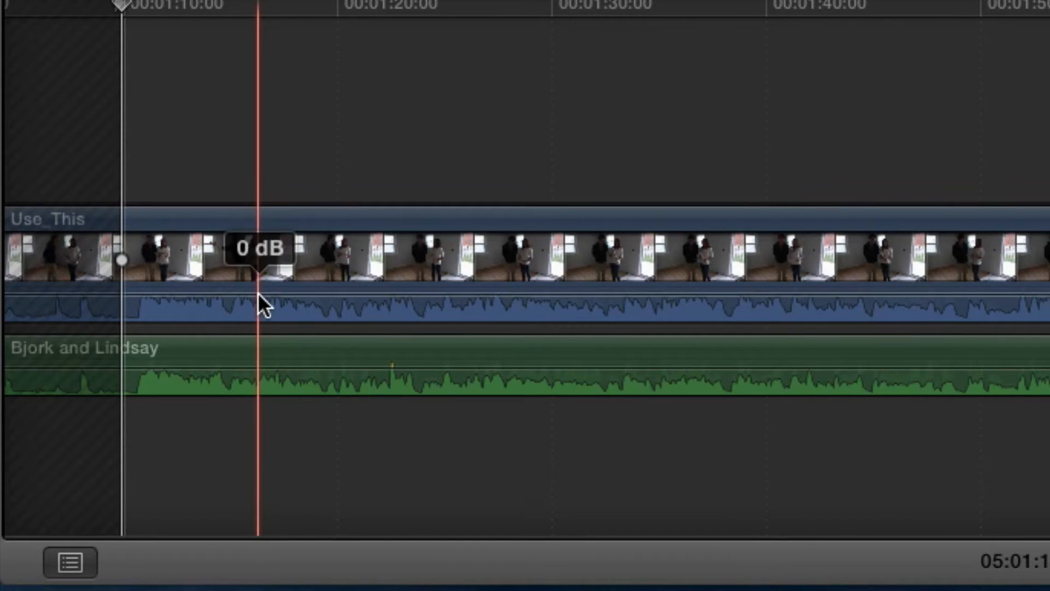
{"action": "left_click_drag", "start_coordinate": [258, 295], "coordinate": [255, 335]}
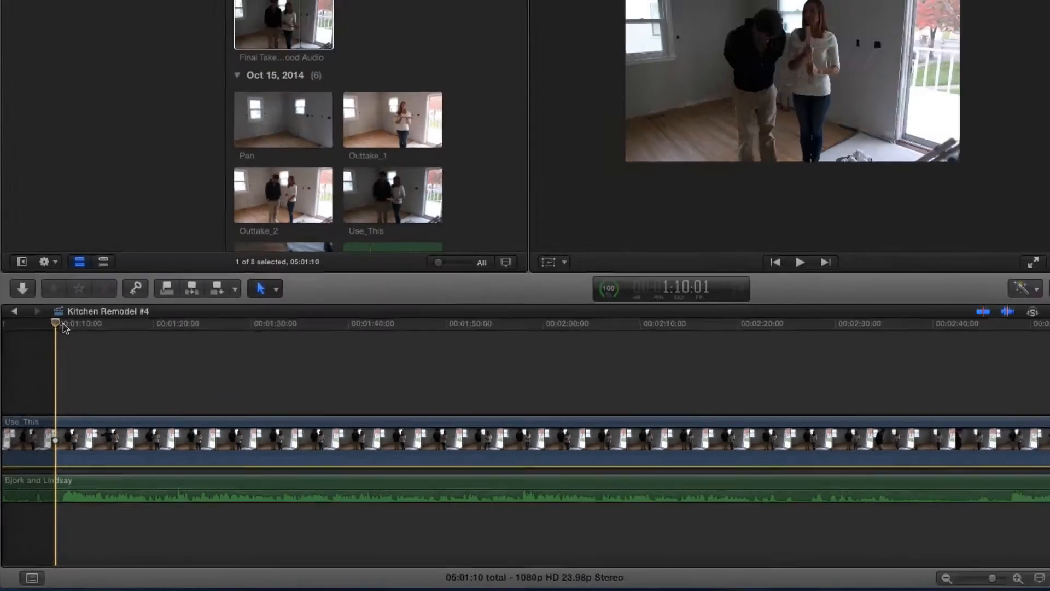
Step: Play the opening of the synchronized clip to check its remaining audio, and return to the Kitchen Remodel #4 project
{"action": "key", "text": "space"}
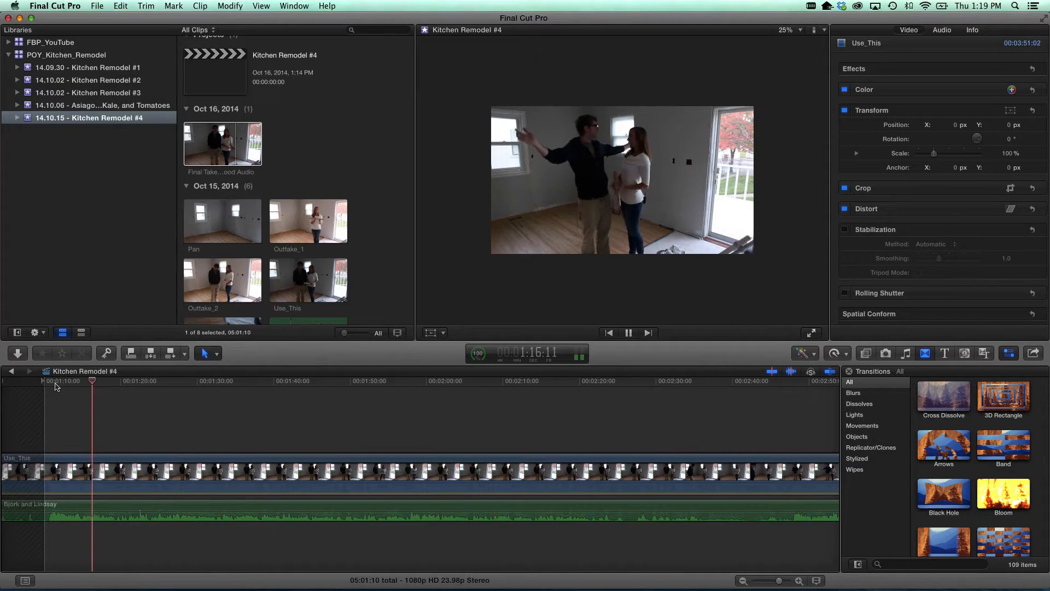
{"action": "key", "text": "space"}
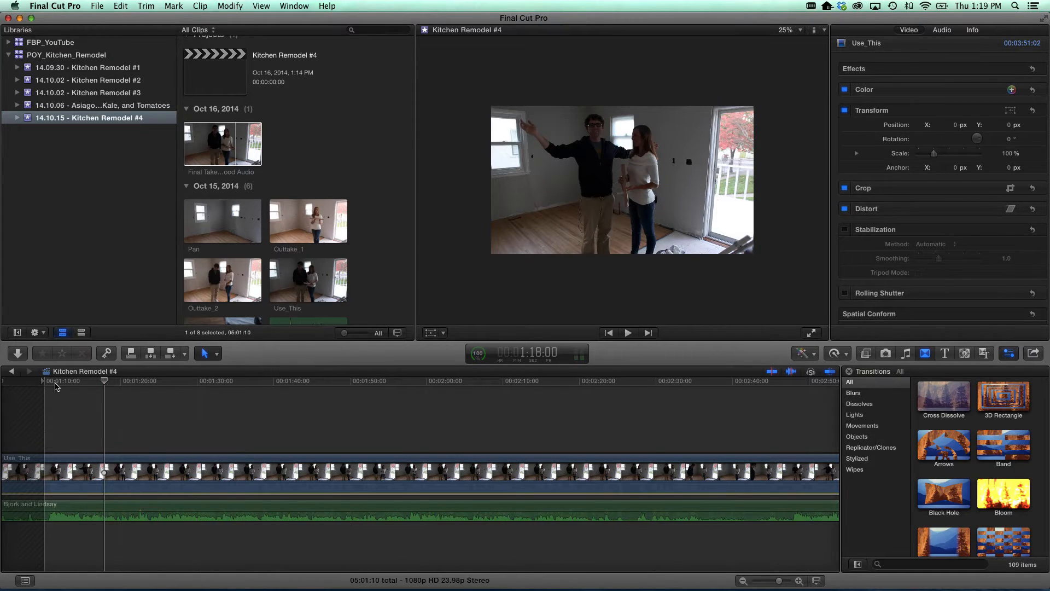
{"action": "left_click", "coordinate": [12, 371]}
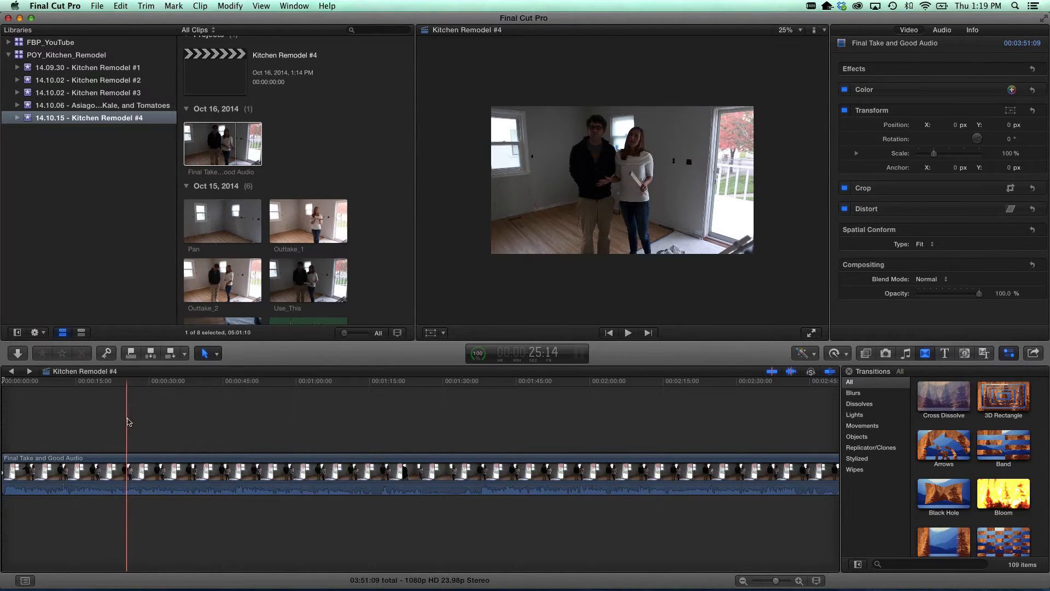
Step: Apply Balance Color to the Final Take and Good Audio clip, comparing the picture with the balance off and on
{"action": "left_click", "coordinate": [119, 478]}
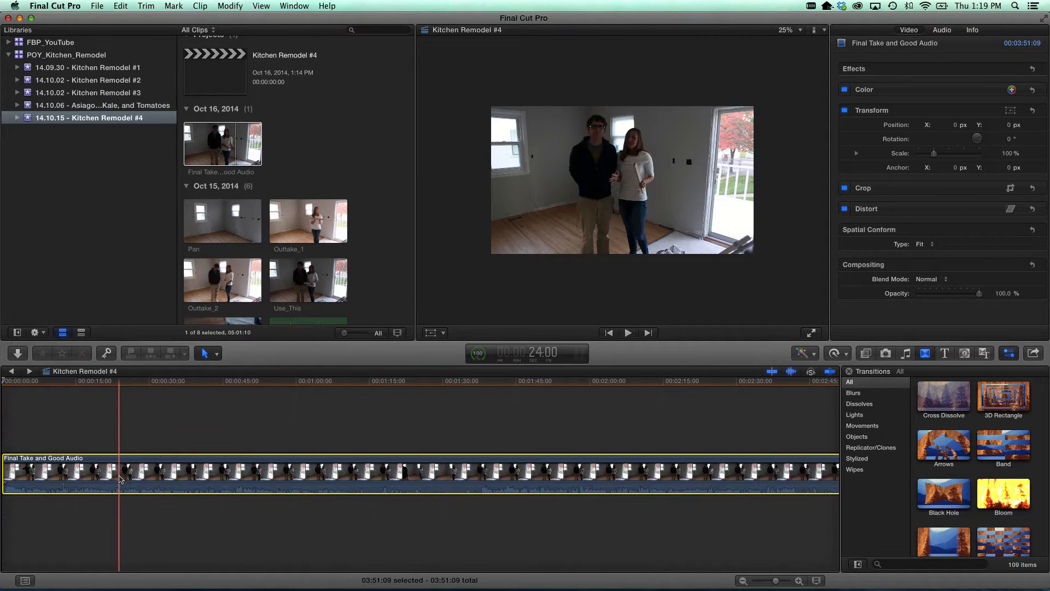
{"action": "left_click", "coordinate": [327, 6]}
{"action": "type", "text": "color"}
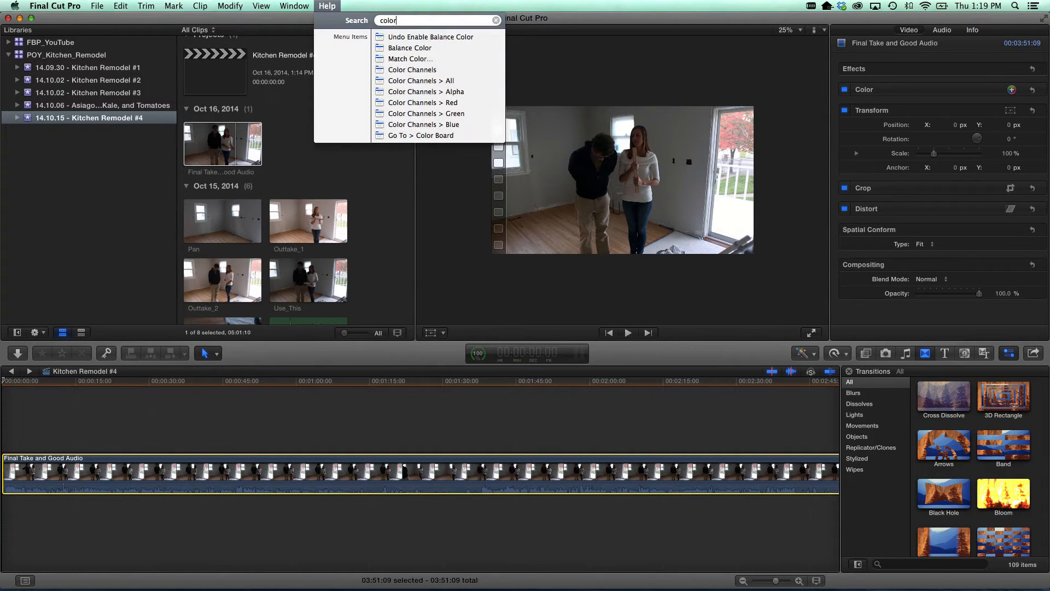
{"action": "key", "text": "Down"}
{"action": "key", "text": "Down"}
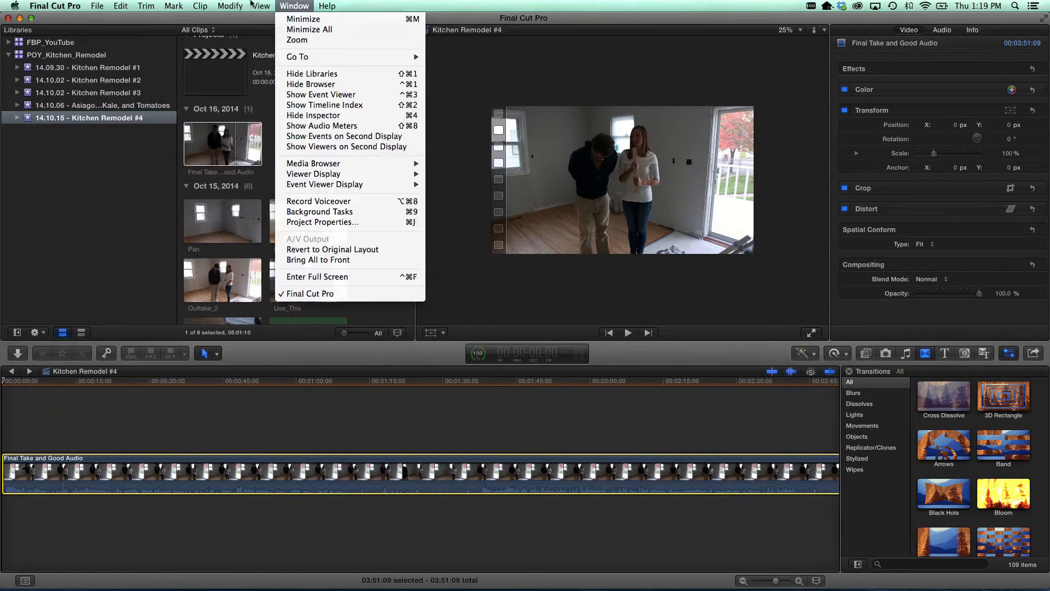
{"action": "mouse_move", "coordinate": [238, 5]}
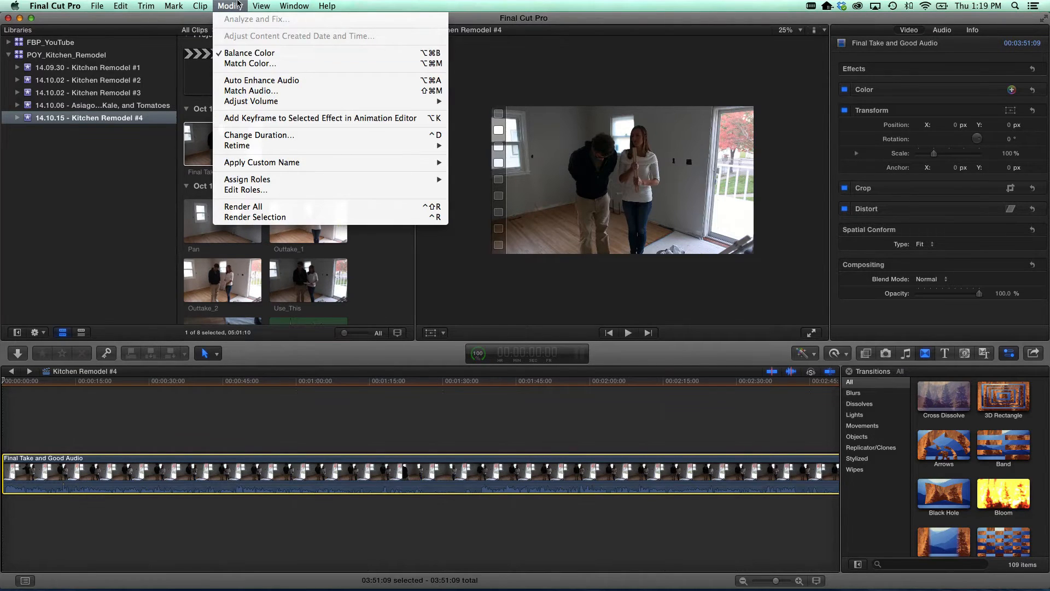
{"action": "left_click", "coordinate": [236, 53]}
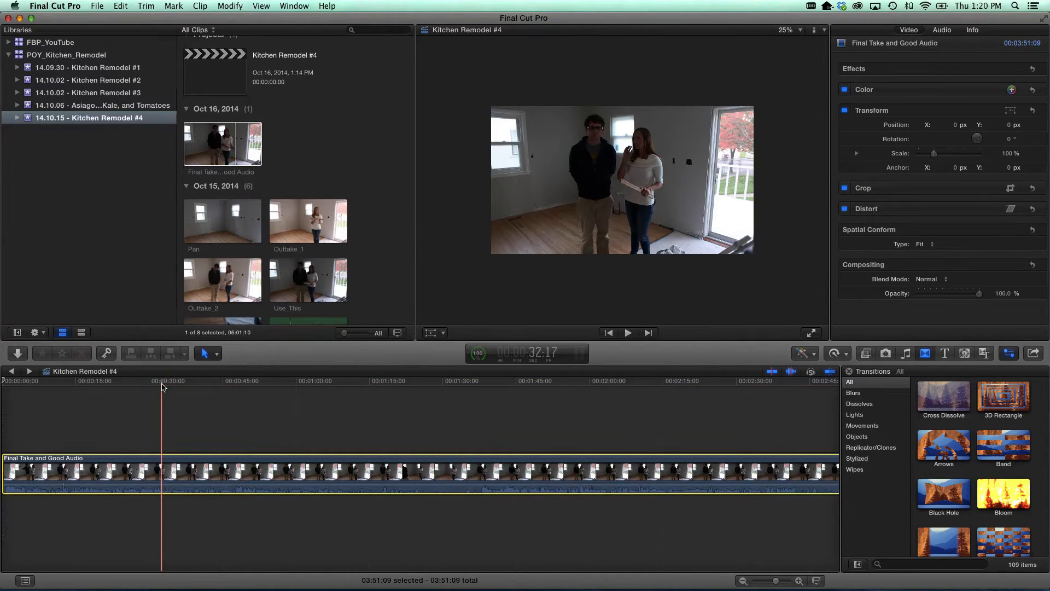
{"action": "key", "text": "super+z"}
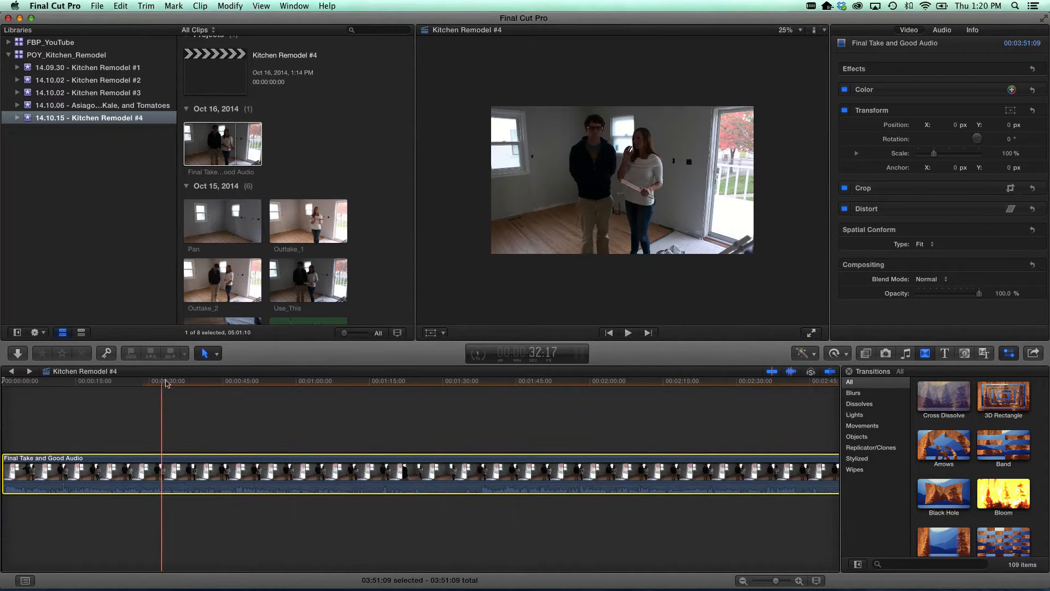
Step: In the clip's Correction 1, raise the exposure of the midtones to 8% and of the highlights to 8%
{"action": "left_click", "coordinate": [975, 93]}
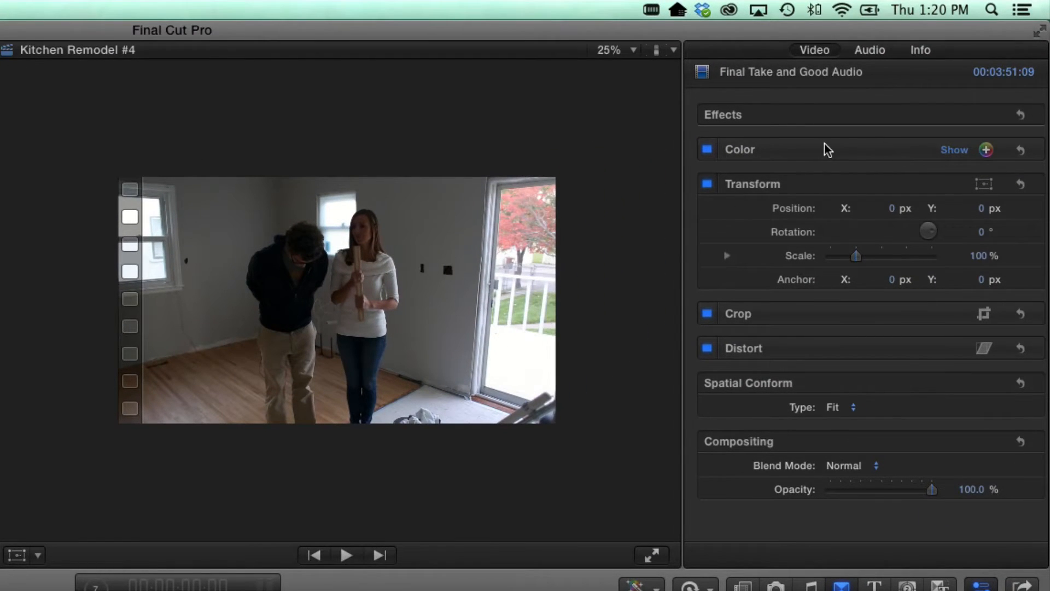
{"action": "left_click", "coordinate": [954, 151]}
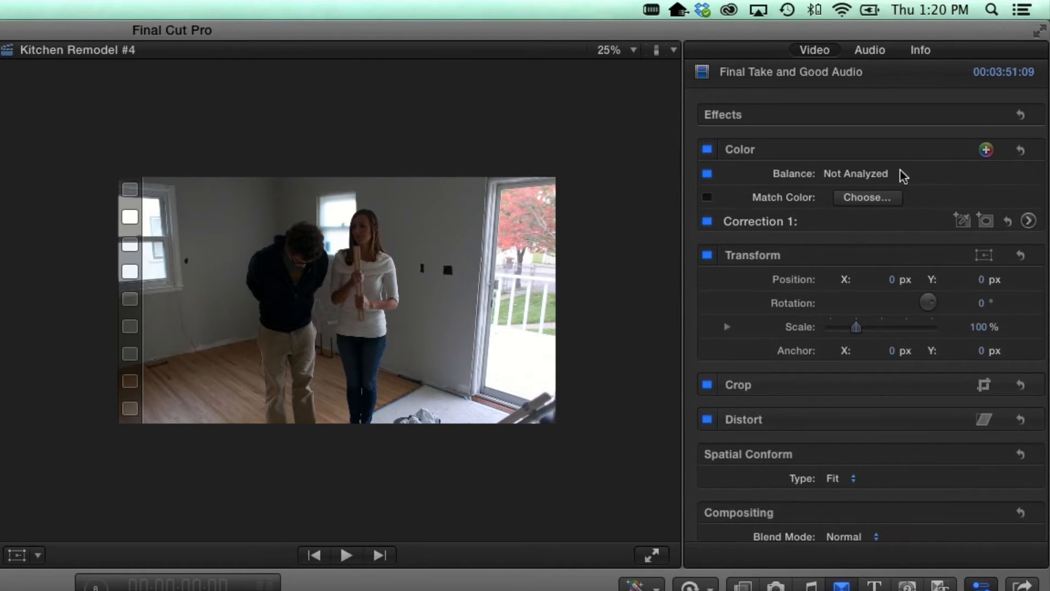
{"action": "left_click", "coordinate": [1028, 221]}
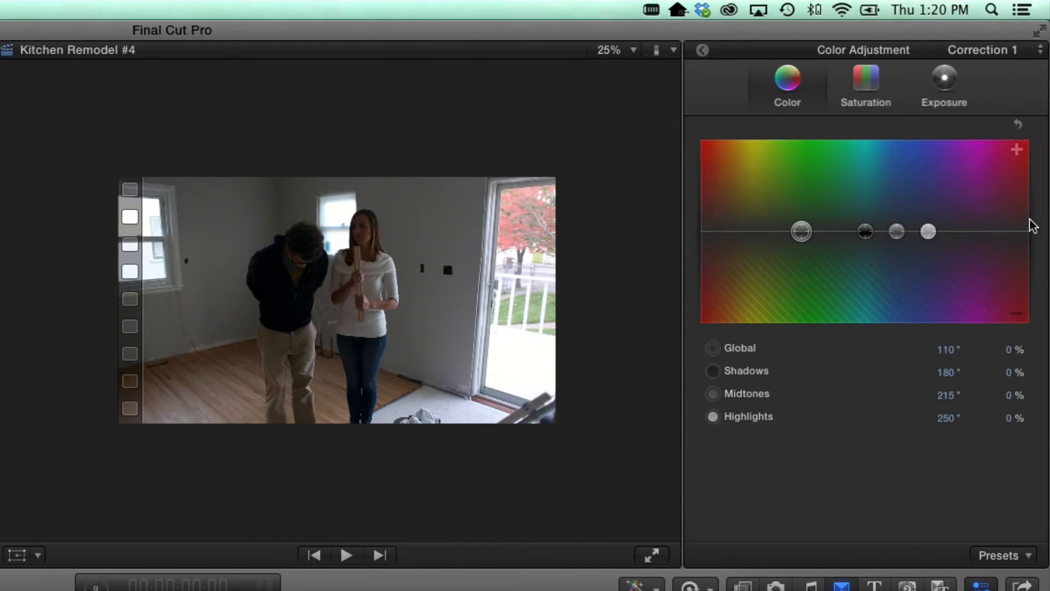
{"action": "left_click", "coordinate": [939, 93]}
{"action": "left_click_drag", "start_coordinate": [887, 230], "coordinate": [888, 222]}
{"action": "left_click_drag", "start_coordinate": [791, 232], "coordinate": [794, 230]}
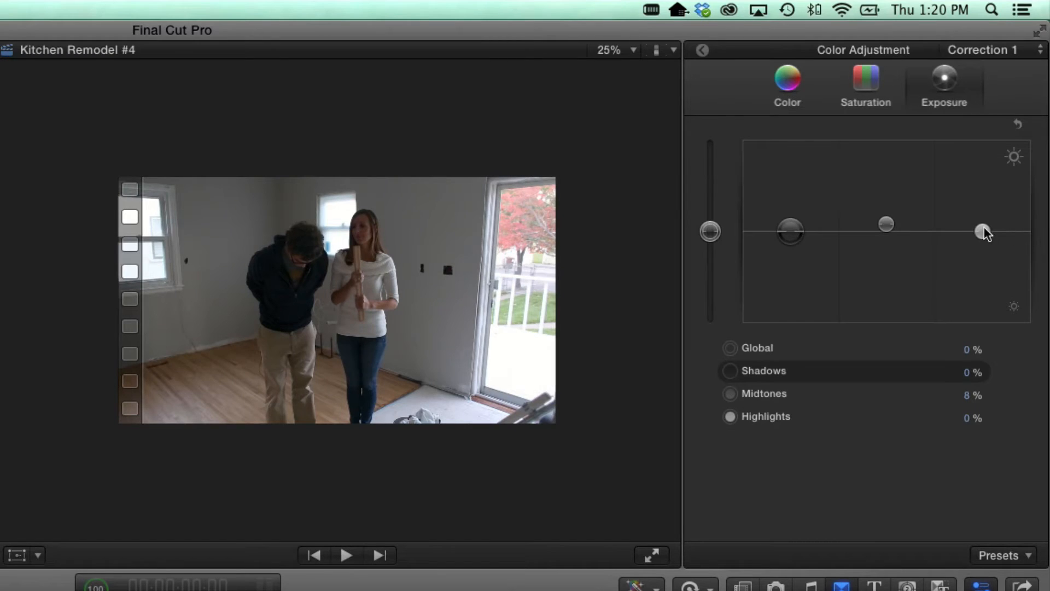
{"action": "left_click_drag", "start_coordinate": [983, 232], "coordinate": [983, 220]}
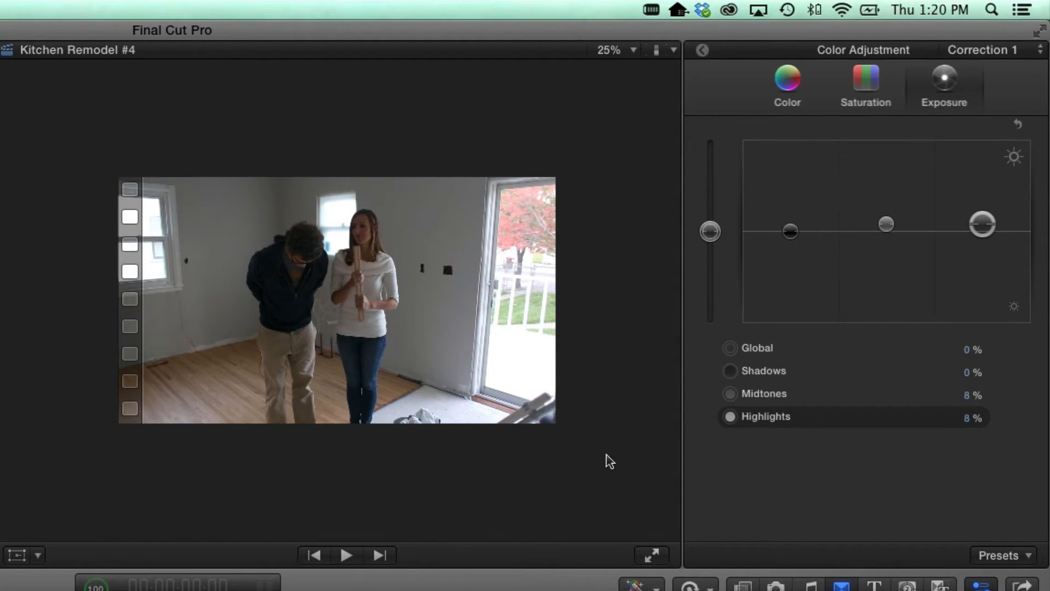
Step: Enlarge the viewer to 50% and play the start of the project to check the corrected picture
{"action": "left_click", "coordinate": [623, 54]}
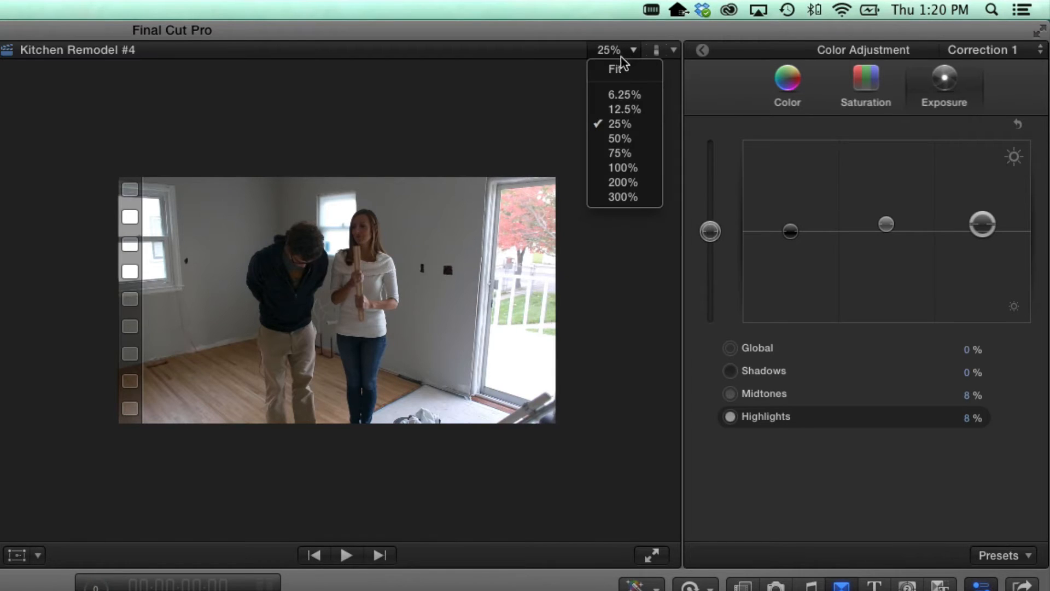
{"action": "left_click", "coordinate": [622, 137]}
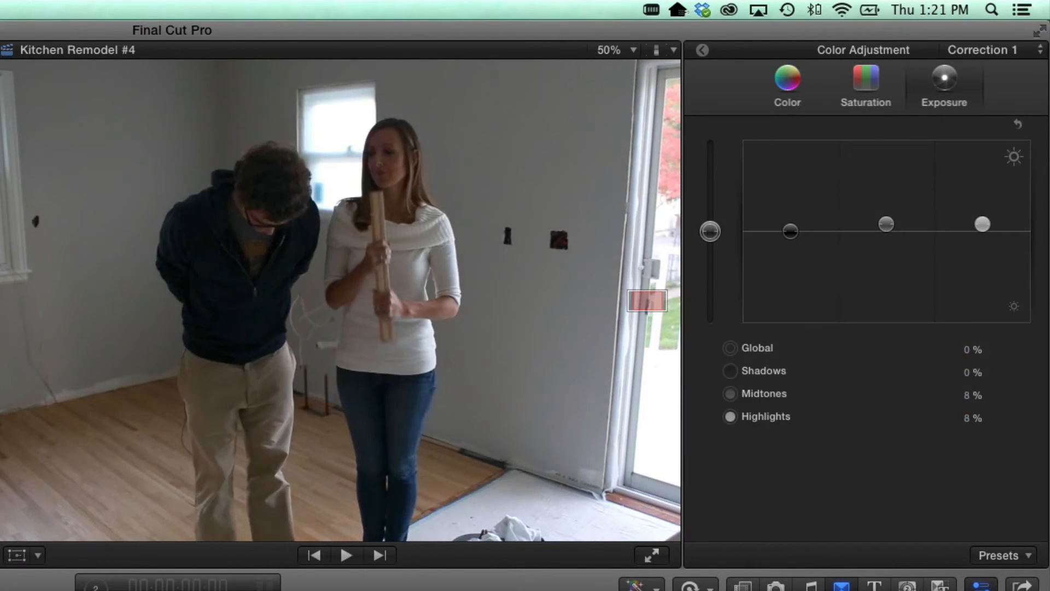
{"action": "key", "text": "space"}
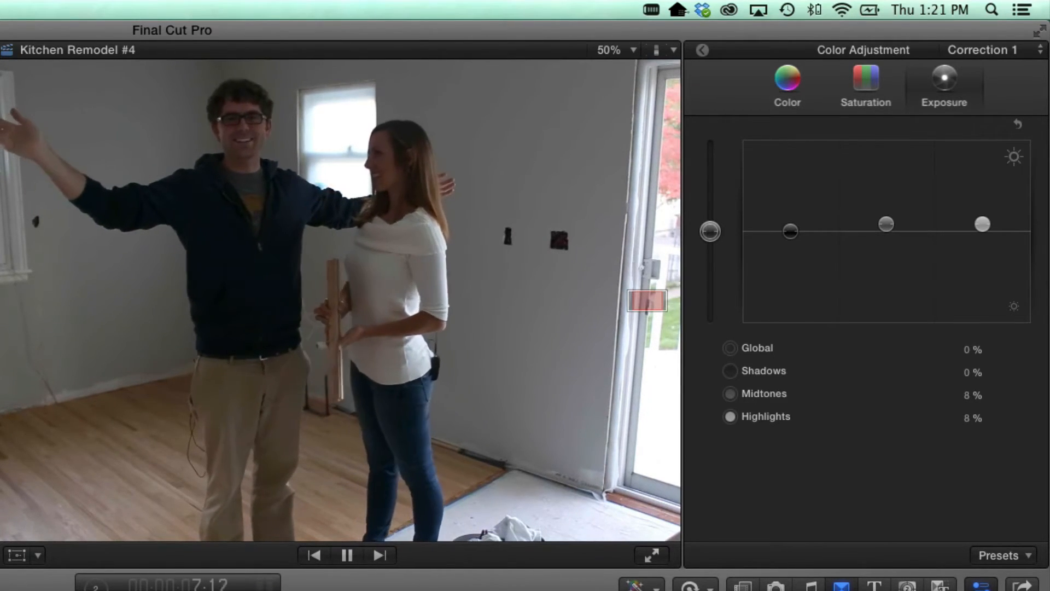
{"action": "key", "text": "space"}
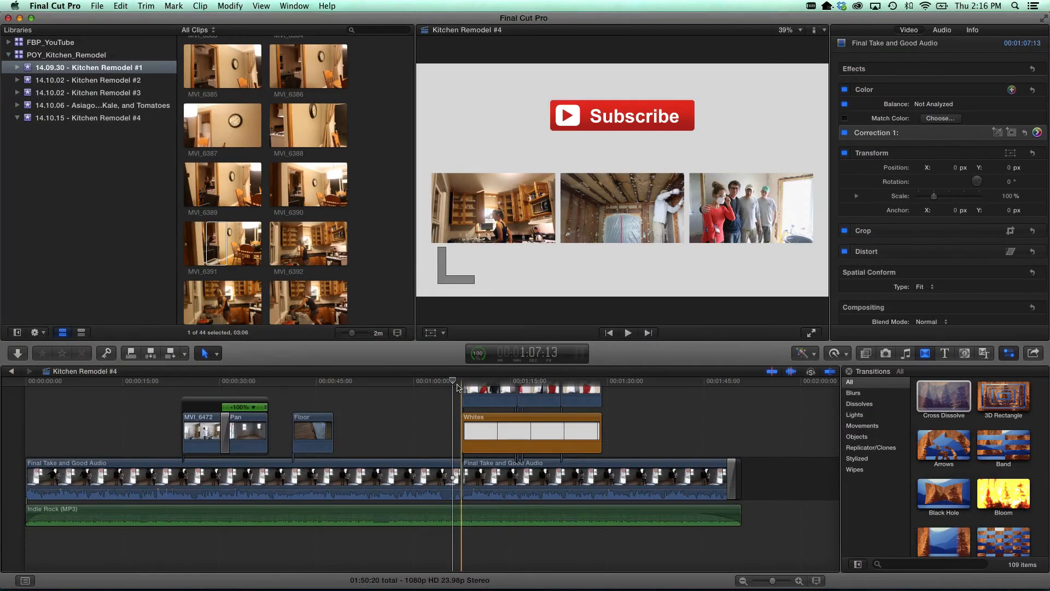
Step: Play the end screen from 1:07:13 to review the Subscribe graphic and the three preview videos beneath it
{"action": "scroll", "coordinate": [457, 386], "scroll_direction": "up", "scroll_amount": 5}
{"action": "scroll", "coordinate": [457, 387], "scroll_direction": "up", "scroll_amount": 4}
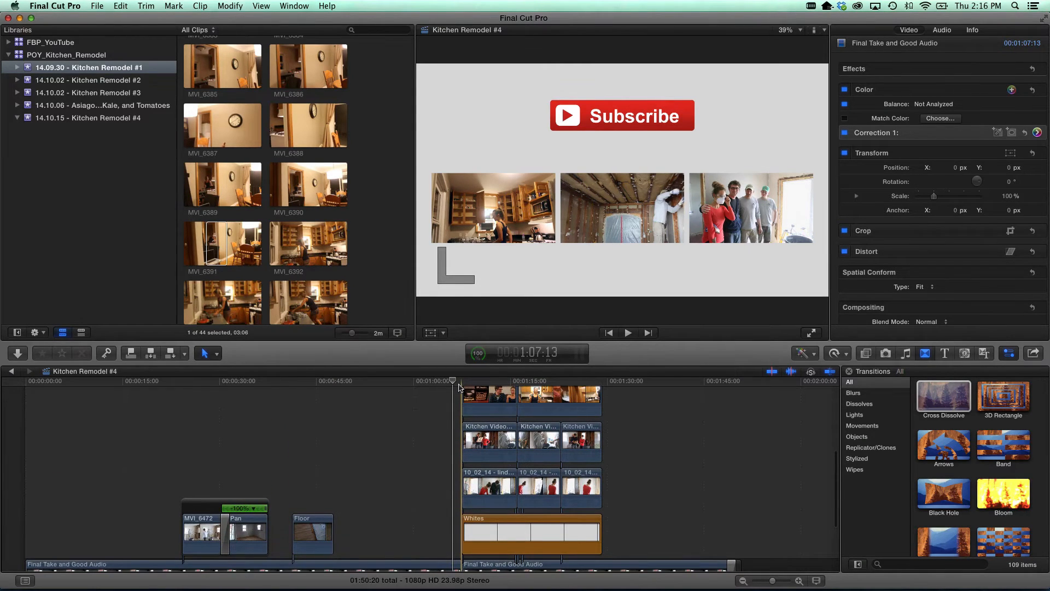
{"action": "scroll", "coordinate": [459, 387], "scroll_direction": "up", "scroll_amount": 3}
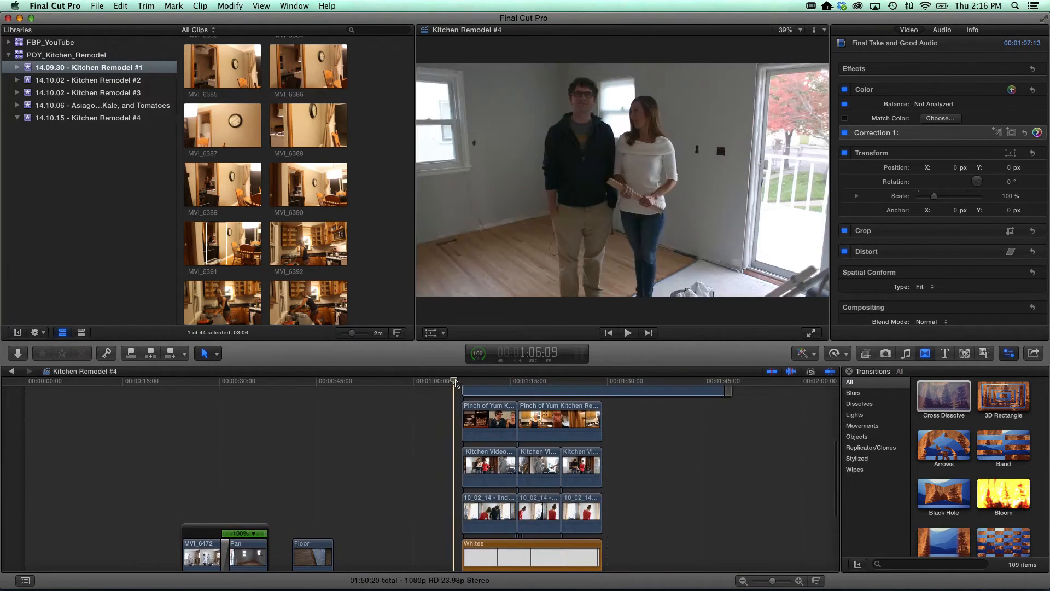
{"action": "left_click", "coordinate": [461, 381]}
{"action": "scroll", "coordinate": [459, 401], "scroll_direction": "up", "scroll_amount": 2}
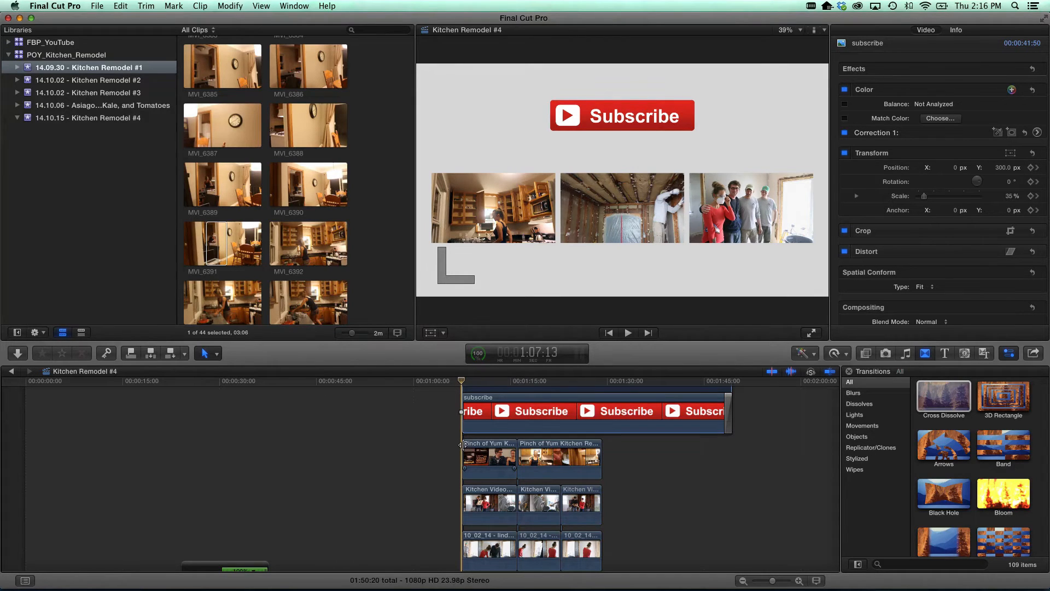
{"action": "key", "text": "space"}
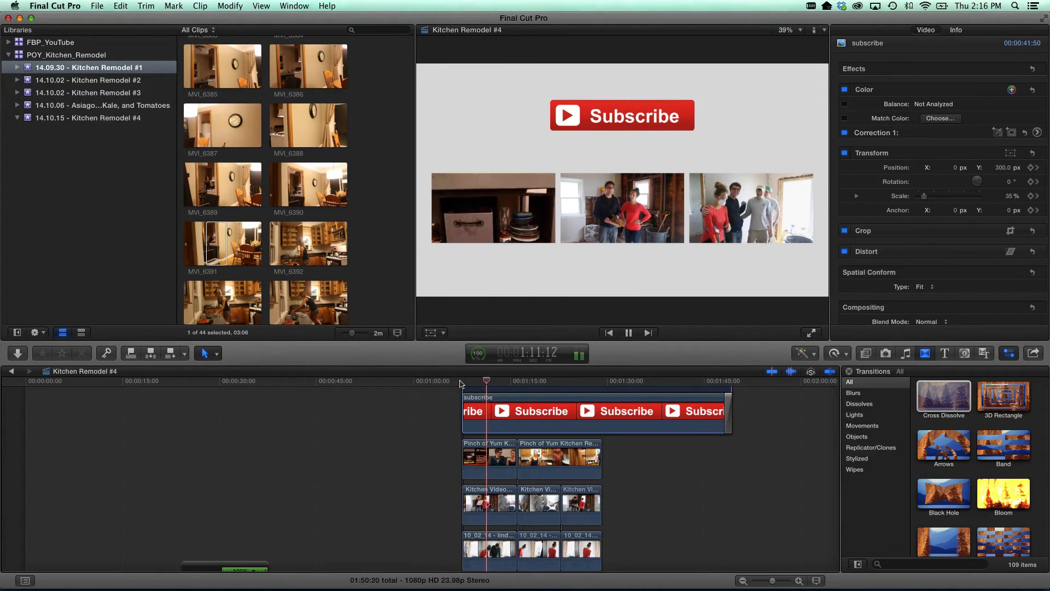
{"action": "key", "text": "space"}
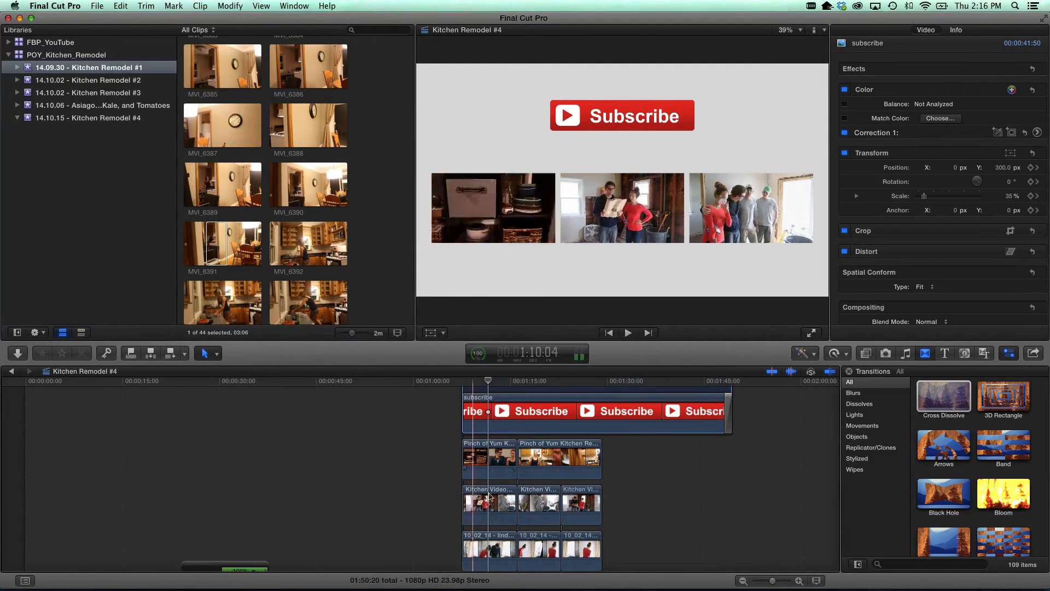
Step: Add the Kitchen Video #2-HD 1080p clip from the 14.10.02 - Kitchen Remodel #3 event as a connected clip beyond the Whites clip
{"action": "left_click", "coordinate": [477, 504]}
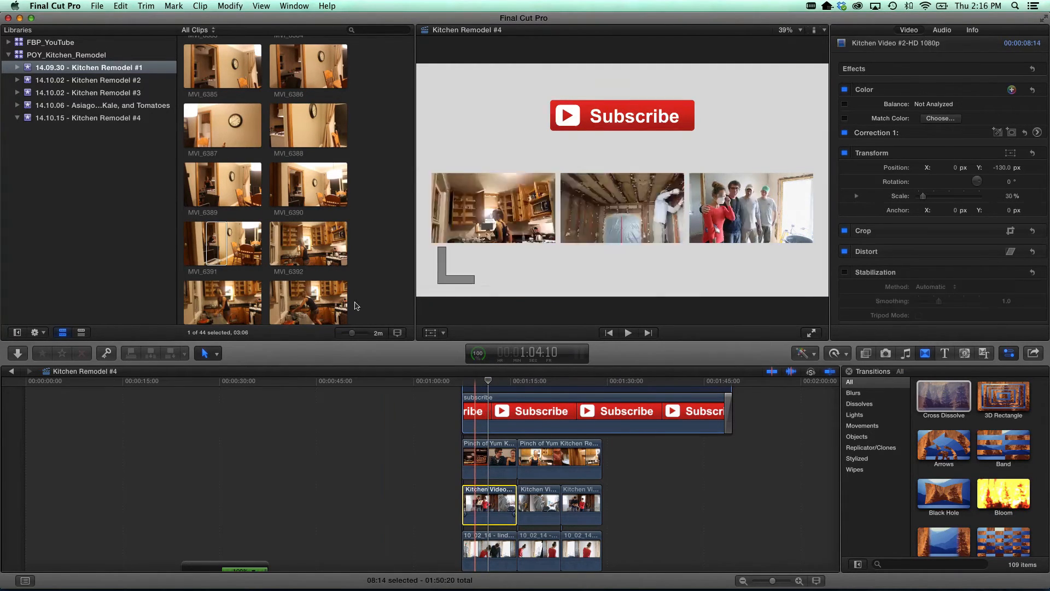
{"action": "scroll", "coordinate": [229, 150], "scroll_direction": "down", "scroll_amount": 3}
{"action": "left_click", "coordinate": [240, 198]}
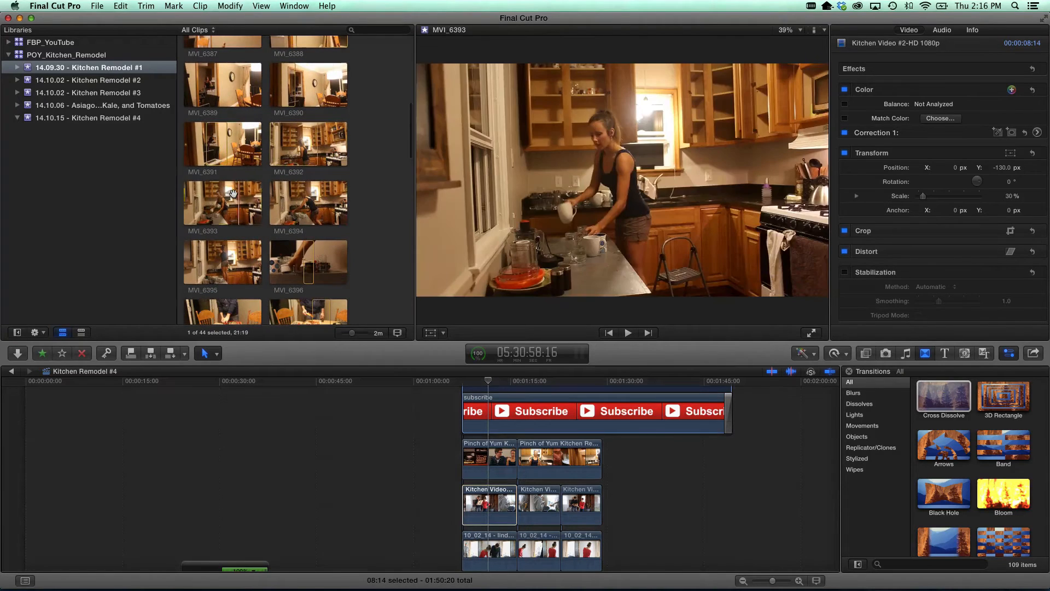
{"action": "left_click", "coordinate": [84, 94]}
{"action": "left_click", "coordinate": [230, 153]}
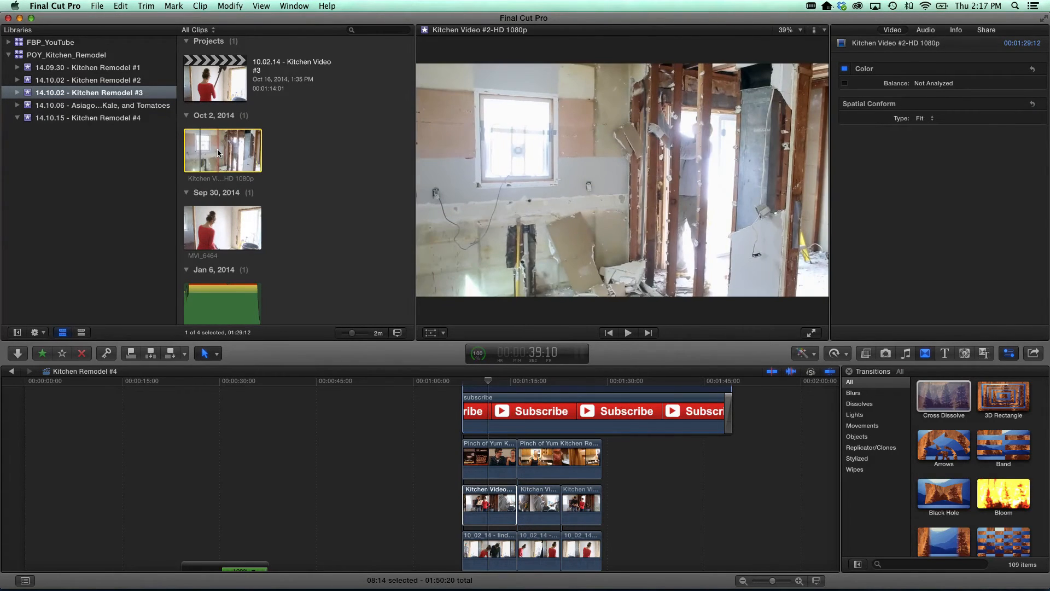
{"action": "left_click_drag", "start_coordinate": [216, 149], "coordinate": [644, 432]}
Step: Cut the added Kitchen Video #2-HD 1080p clip about 15 seconds in and delete the portion after the cut
{"action": "scroll", "coordinate": [673, 470], "scroll_direction": "down", "scroll_amount": 5}
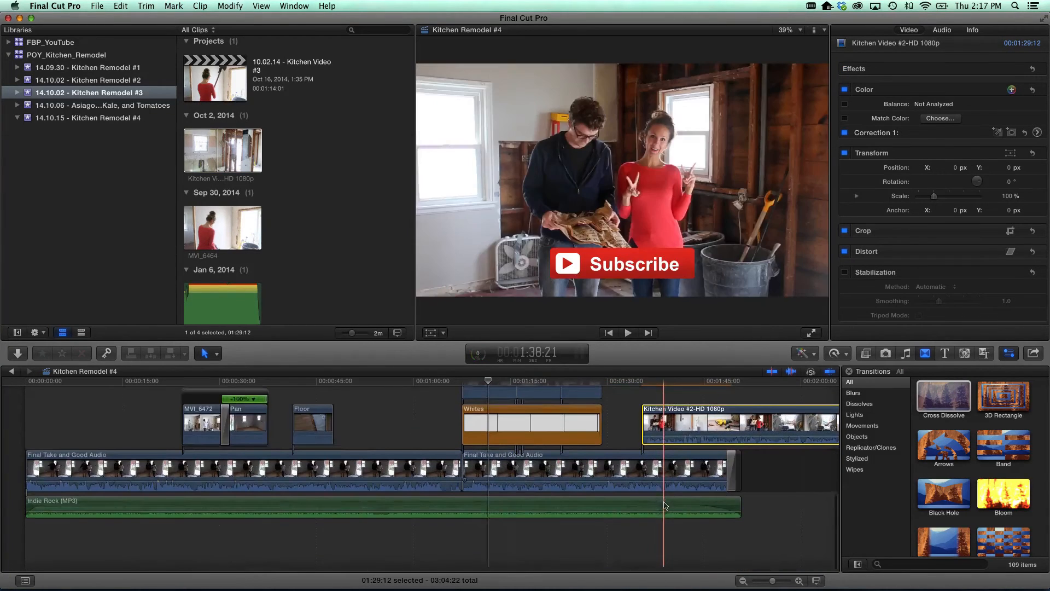
{"action": "left_click_drag", "start_coordinate": [771, 581], "coordinate": [776, 580]}
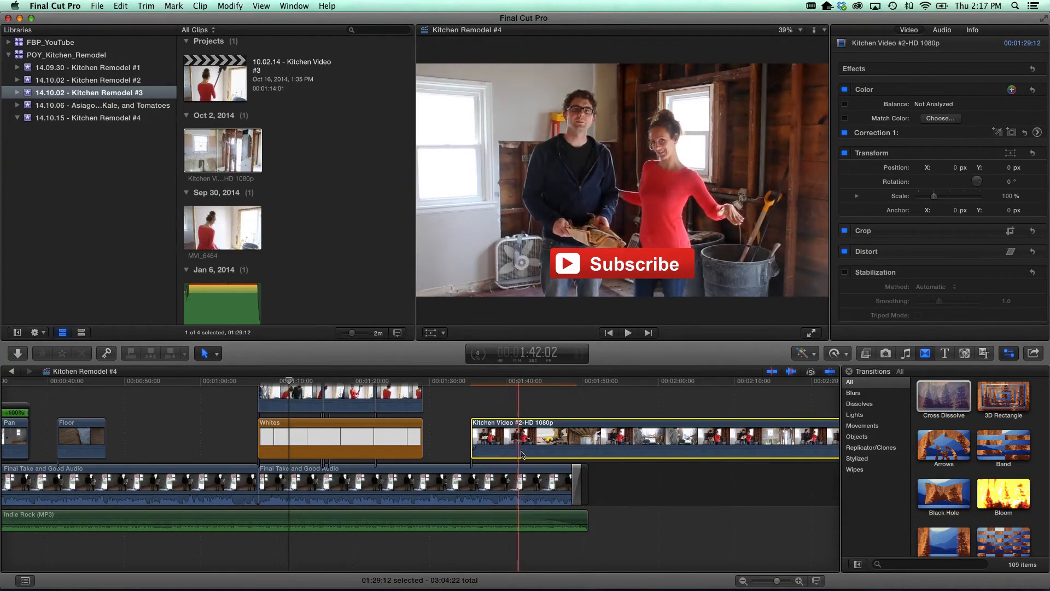
{"action": "key", "text": "b"}
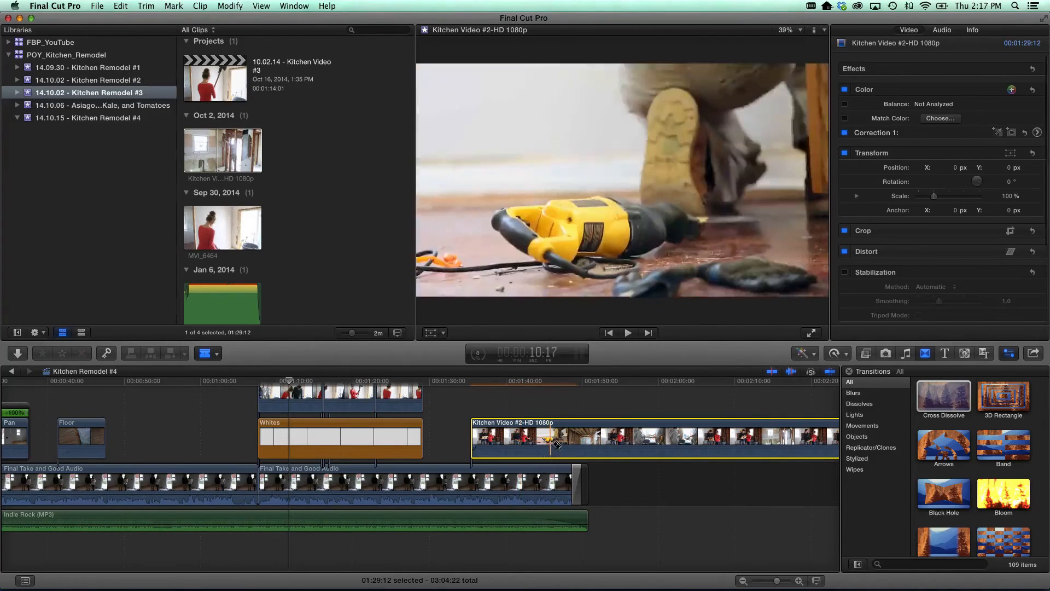
{"action": "left_click", "coordinate": [589, 443]}
{"action": "key", "text": "a"}
{"action": "left_click", "coordinate": [613, 437]}
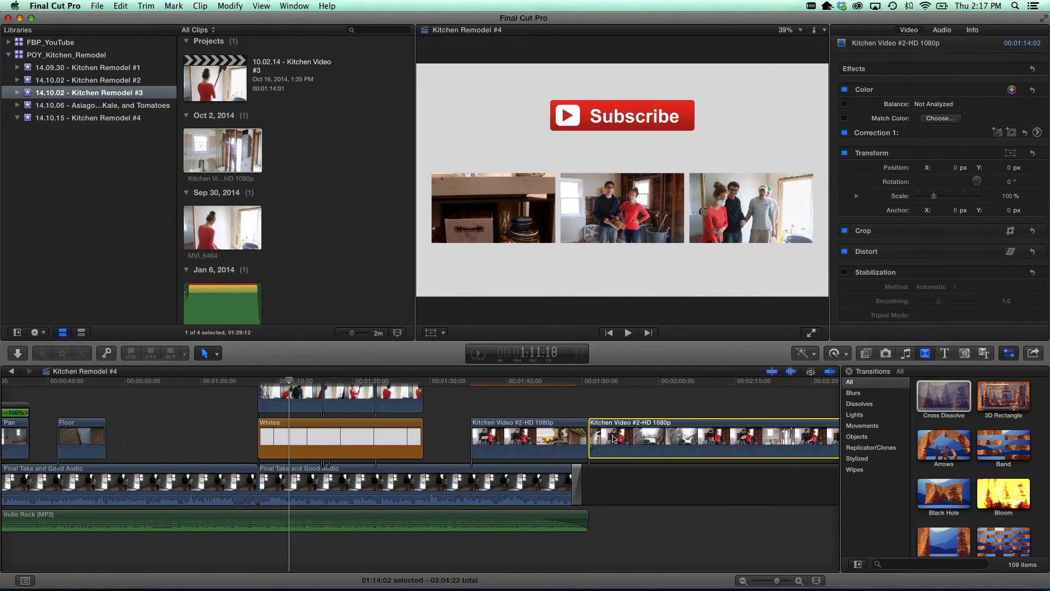
{"action": "key", "text": "Delete"}
Step: Move the shortened clip directly above Whites, aligned with its start, and extend its end to about 21 seconds long
{"action": "left_click", "coordinate": [504, 480]}
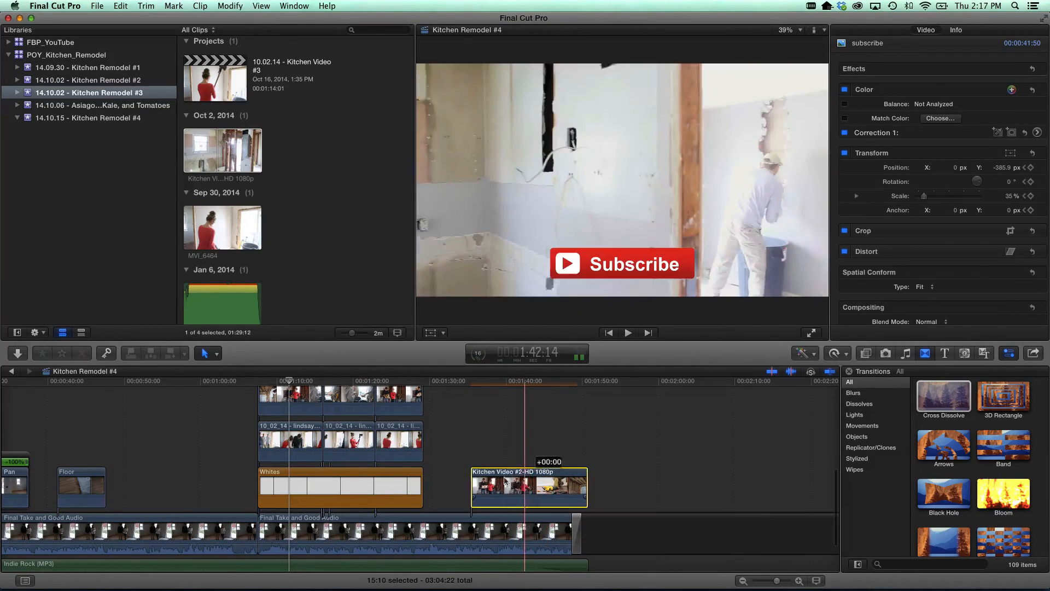
{"action": "left_click_drag", "start_coordinate": [504, 481], "coordinate": [317, 451]}
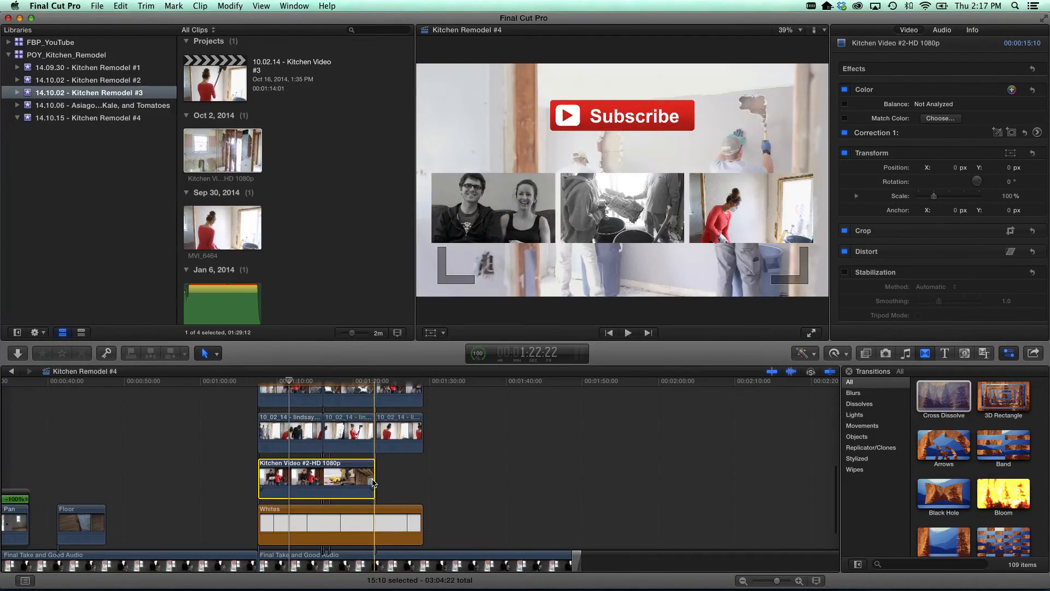
{"action": "left_click_drag", "start_coordinate": [373, 481], "coordinate": [420, 479]}
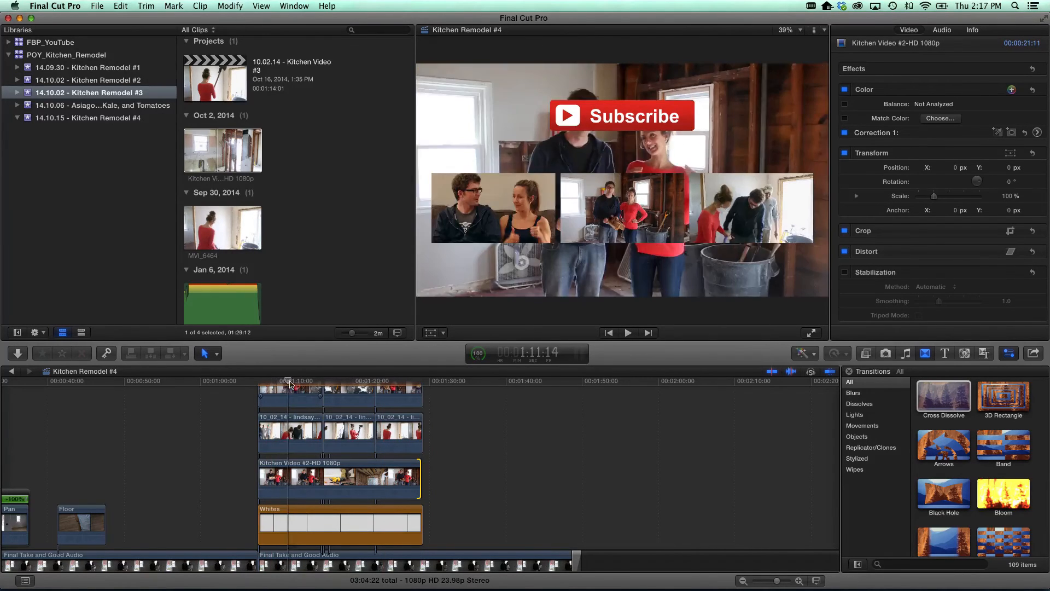
Step: Set the added Kitchen Video #2-HD 1080p clip's scale to 30%
{"action": "left_click", "coordinate": [321, 478]}
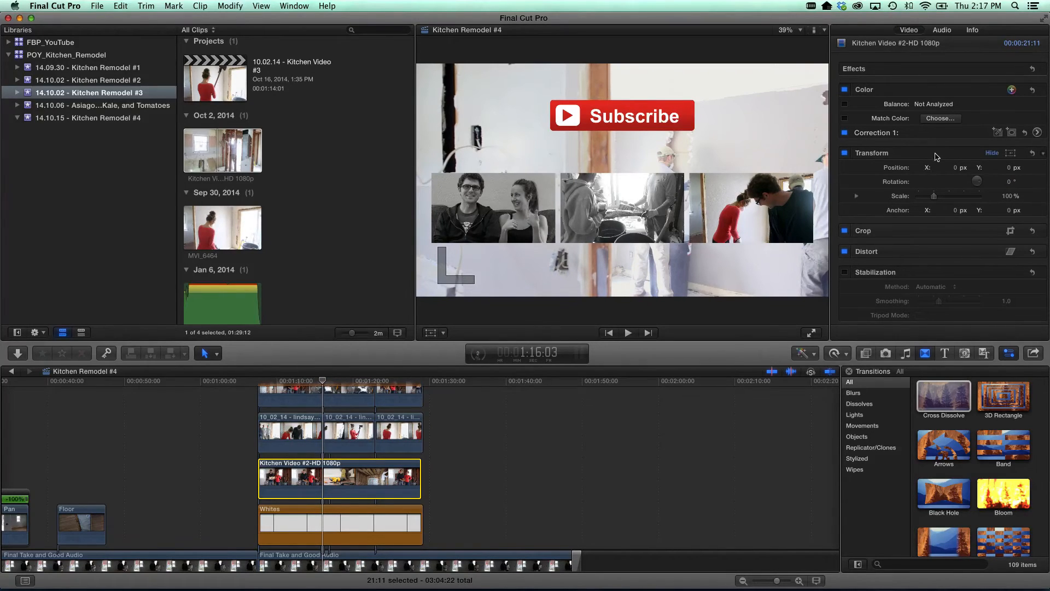
{"action": "left_click", "coordinate": [1008, 196]}
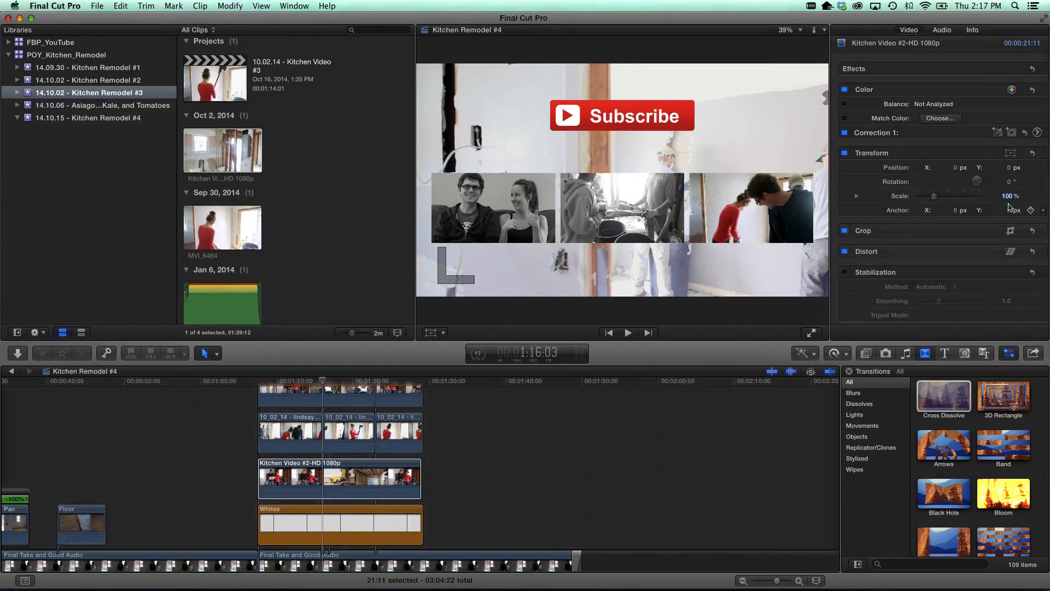
{"action": "type", "text": "30"}
{"action": "key", "text": "Return"}
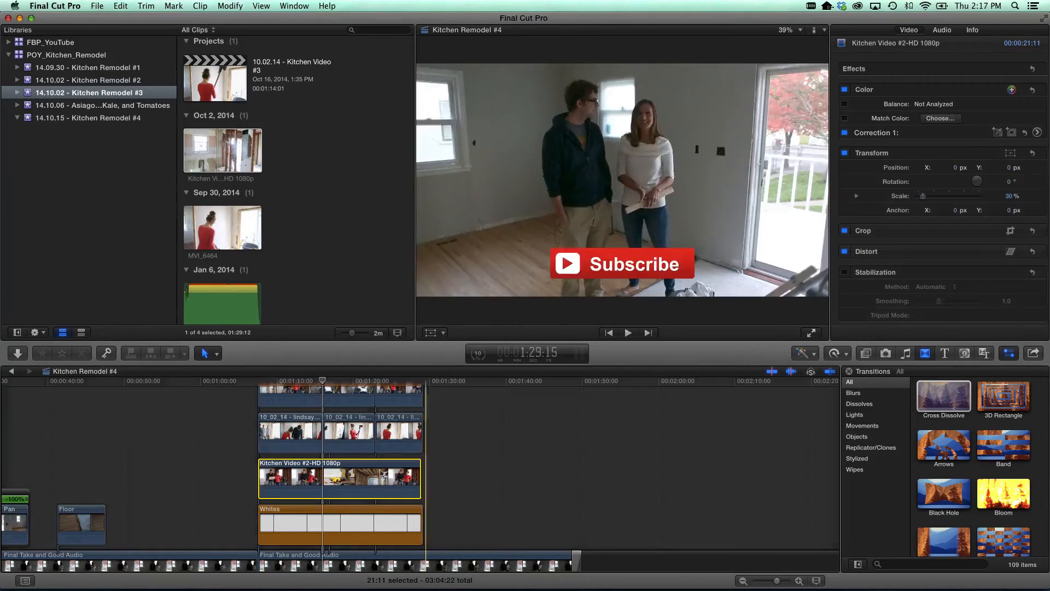
Step: Transform the scaled clip's position in the viewer, placing it over the middle preview at about X 1.9 px, Y -133 px
{"action": "left_click", "coordinate": [375, 477]}
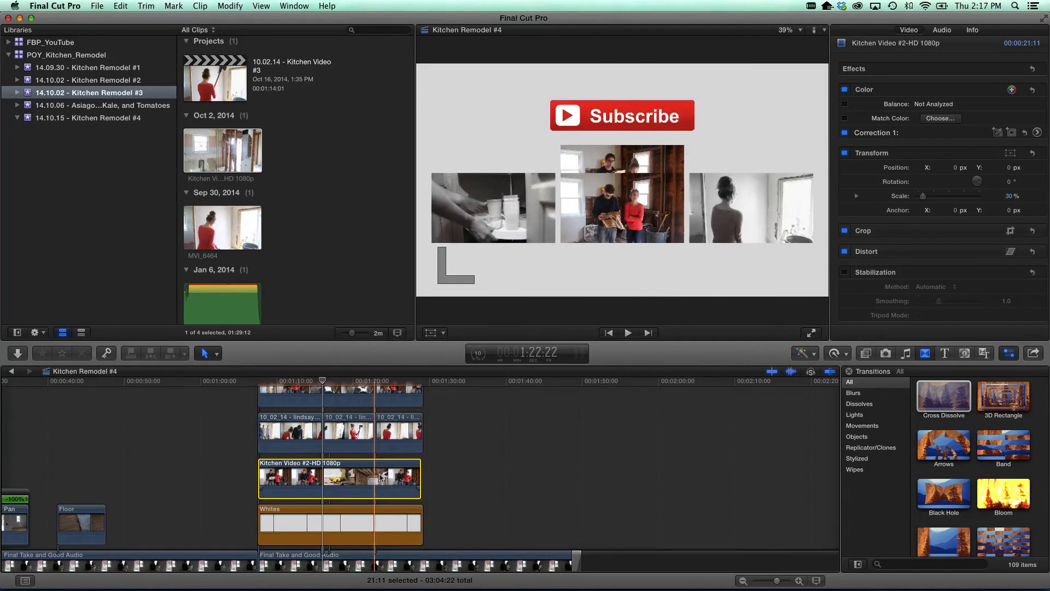
{"action": "left_click", "coordinate": [431, 333]}
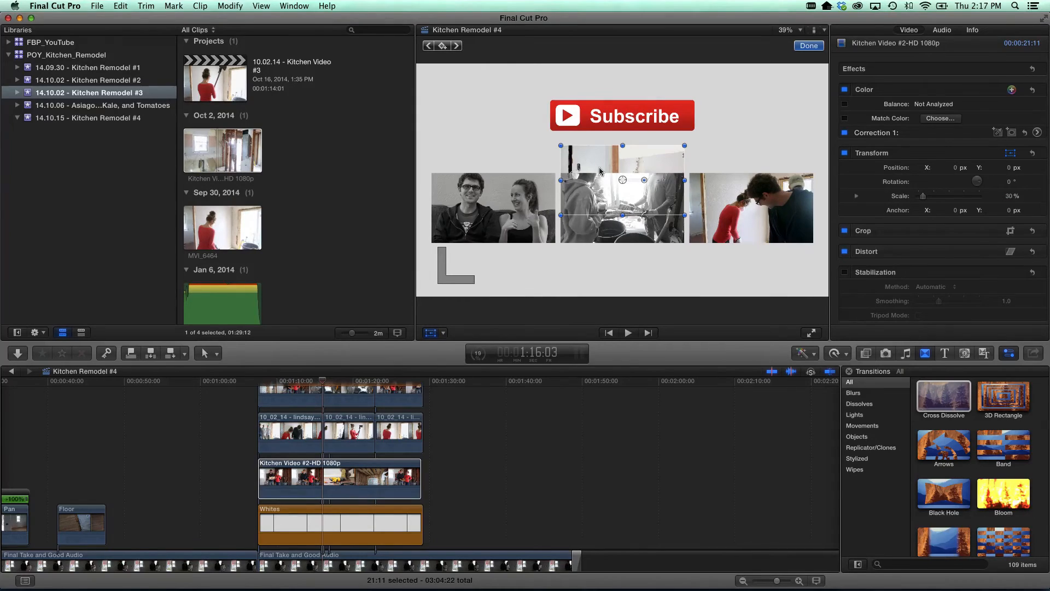
{"action": "left_click_drag", "start_coordinate": [593, 165], "coordinate": [528, 153]}
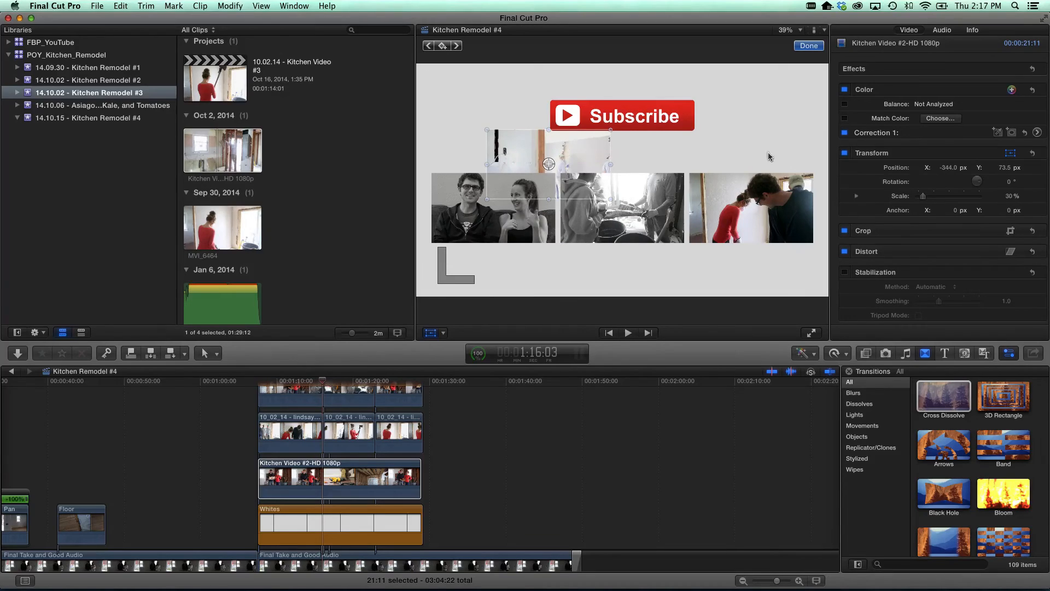
{"action": "left_click", "coordinate": [950, 168]}
{"action": "left_click", "coordinate": [1004, 168]}
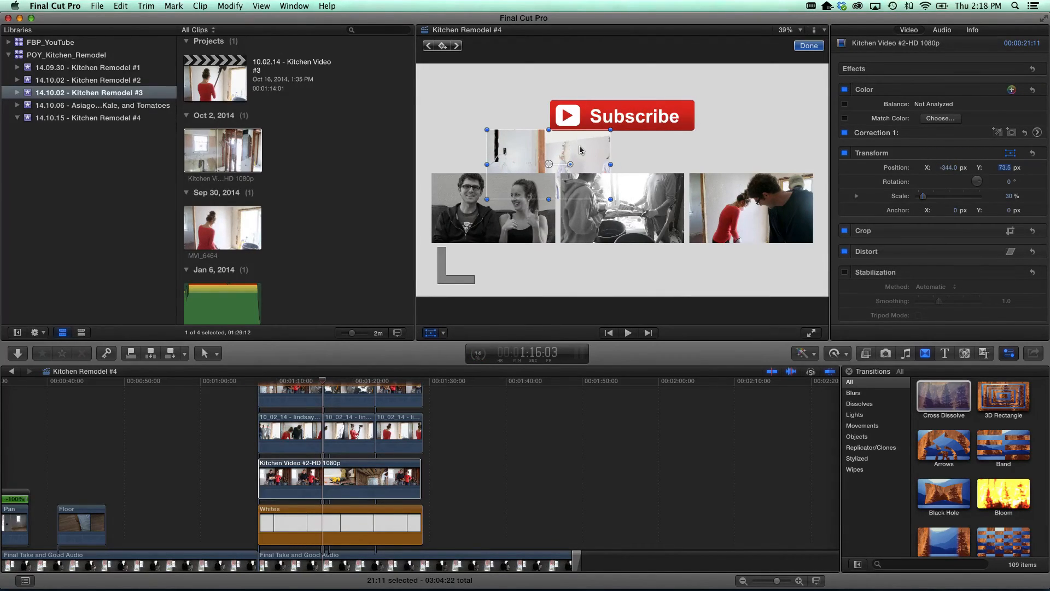
{"action": "left_click_drag", "start_coordinate": [581, 149], "coordinate": [654, 194]}
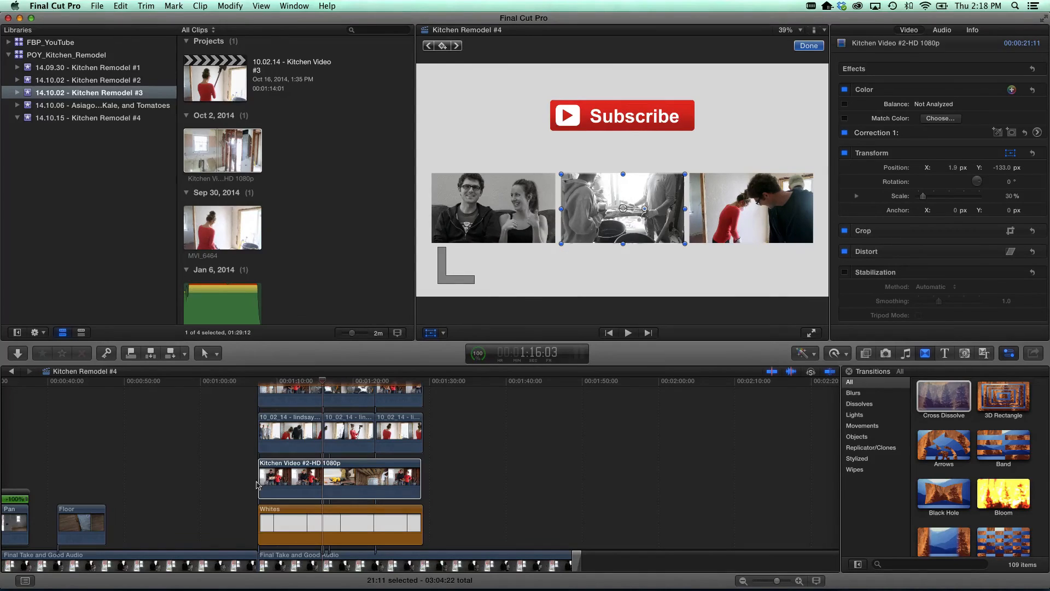
Step: Delete the added Kitchen Video #2-HD 1080p clip above Whites from the timeline
{"action": "left_click", "coordinate": [323, 473]}
{"action": "key", "text": "Delete"}
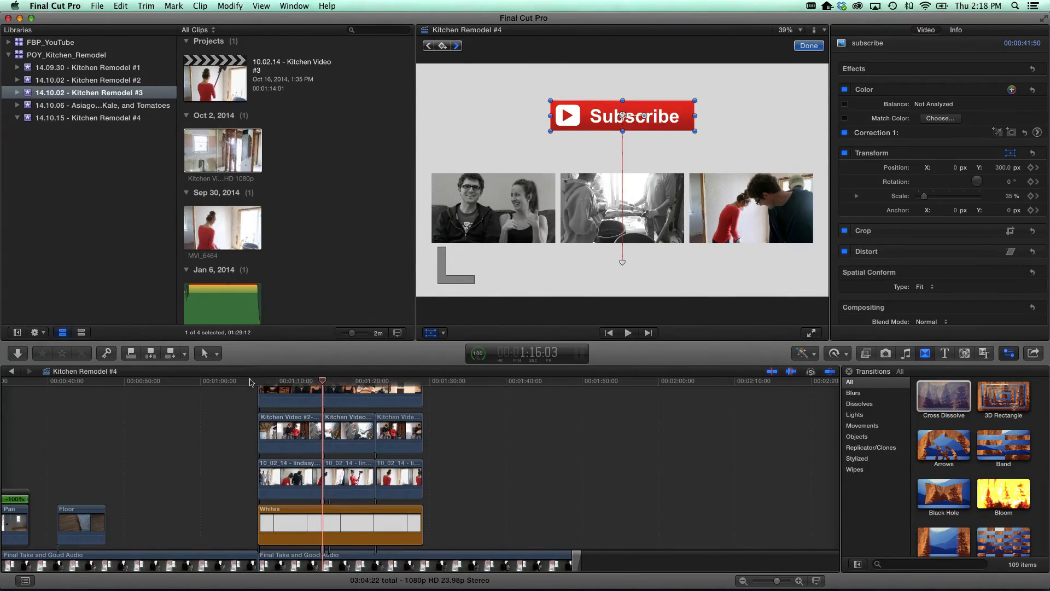
Step: Play the end screen again from 1:07:13 for about seven seconds, checking the three preview videos
{"action": "left_click", "coordinate": [244, 382]}
{"action": "left_click_drag", "start_coordinate": [245, 382], "coordinate": [255, 383]}
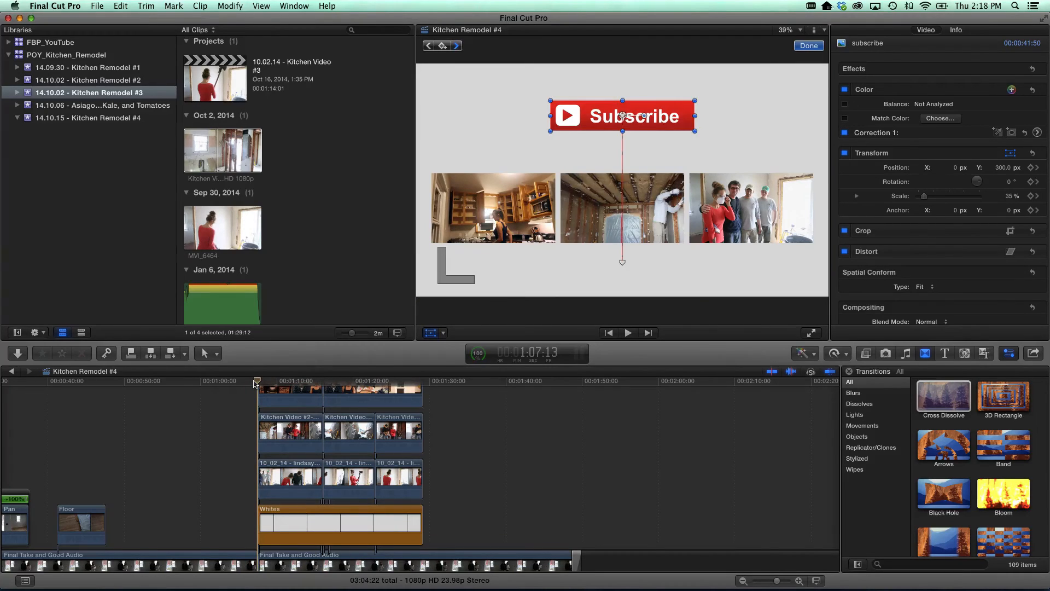
{"action": "key", "text": "space"}
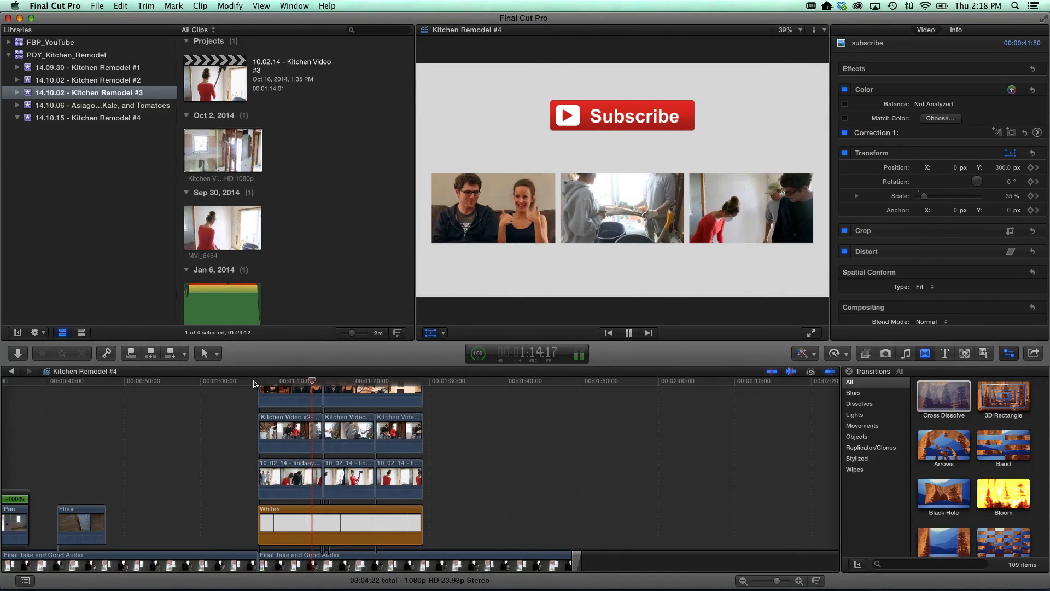
{"action": "key", "text": "space"}
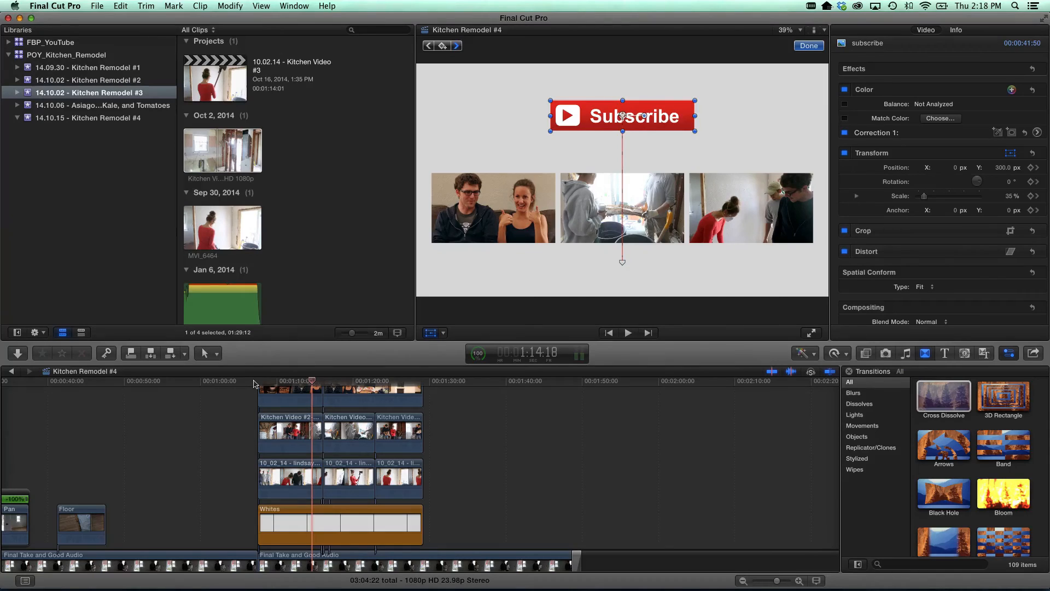